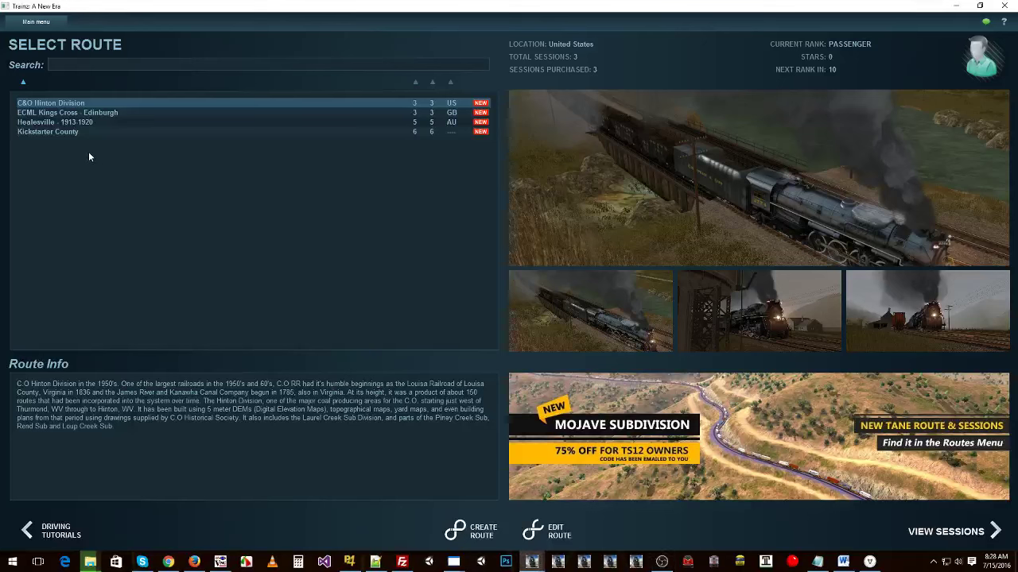
# - Open the Kickstarter County route for editing
pyautogui.click(58, 132)
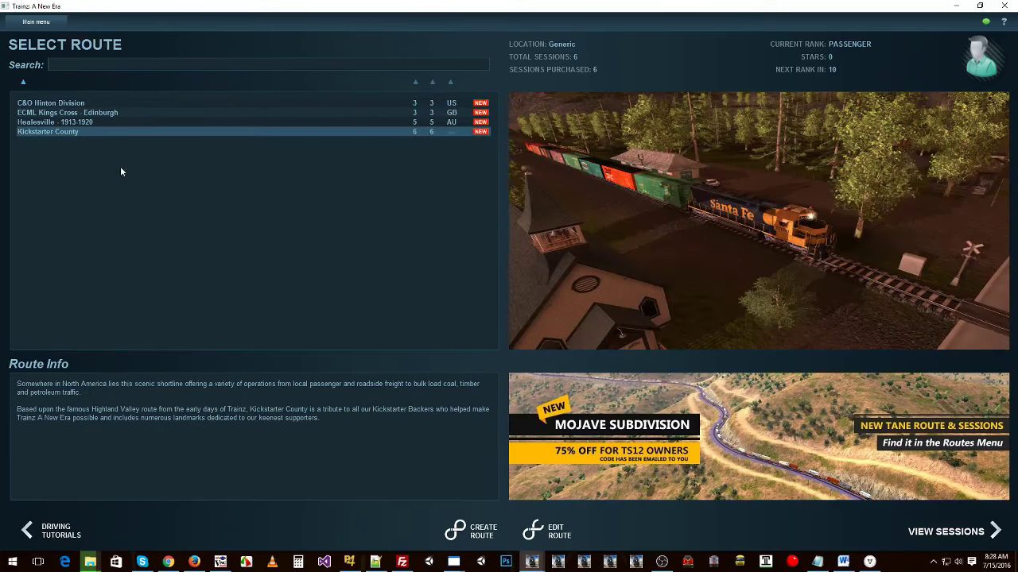
pyautogui.click(588, 519)
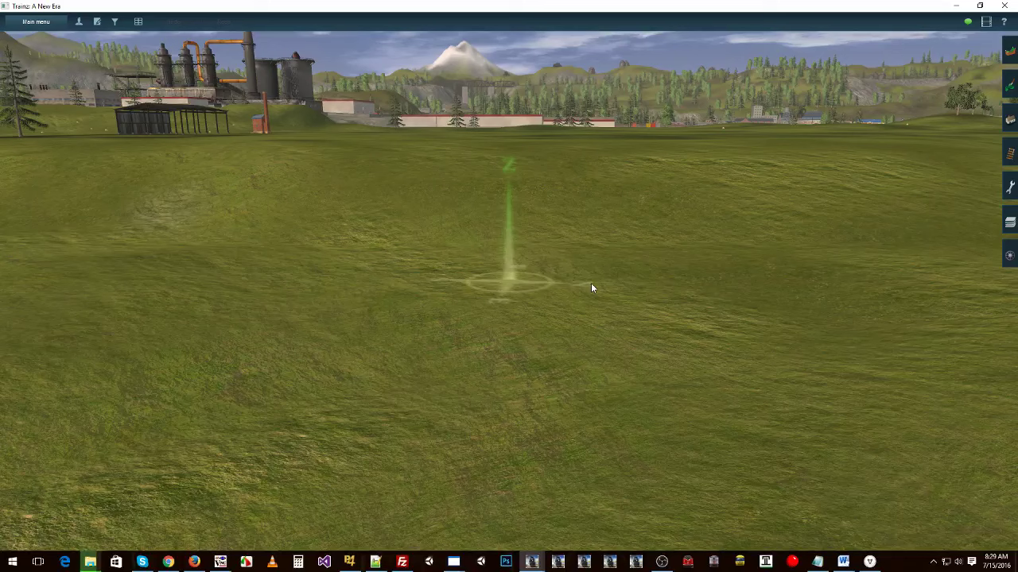
# - Lay a long main track of TANE Trk Oak across the open grass field
pyautogui.moveTo(547, 245); pyautogui.dragTo(708, 201, button='right')
pyautogui.scroll(-3, 562, 191)
pyautogui.rightClick(699, 219)
pyautogui.rightClick(677, 342)
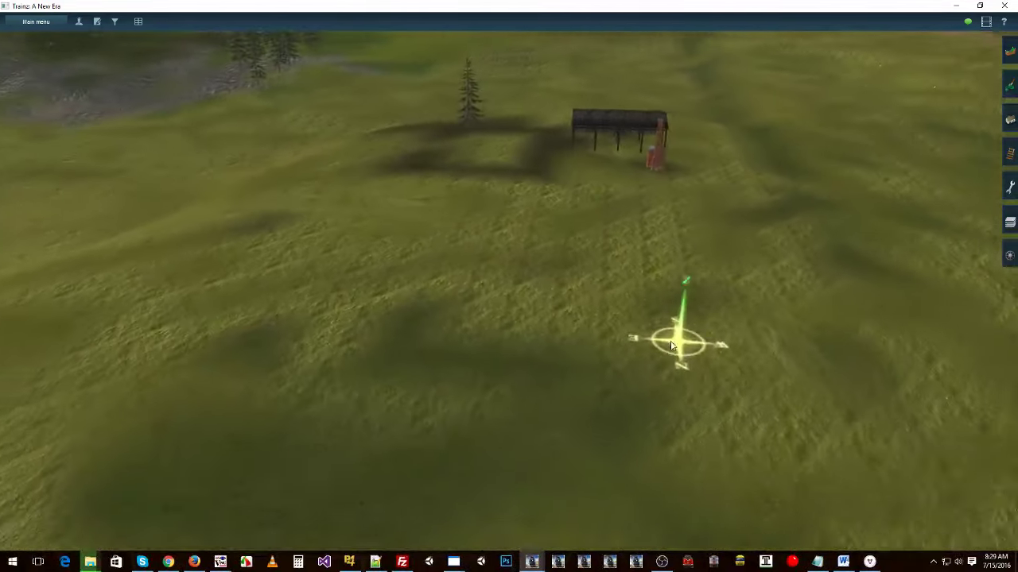
pyautogui.moveTo(626, 320); pyautogui.dragTo(1010, 157, button='right')
pyautogui.click(1010, 154)
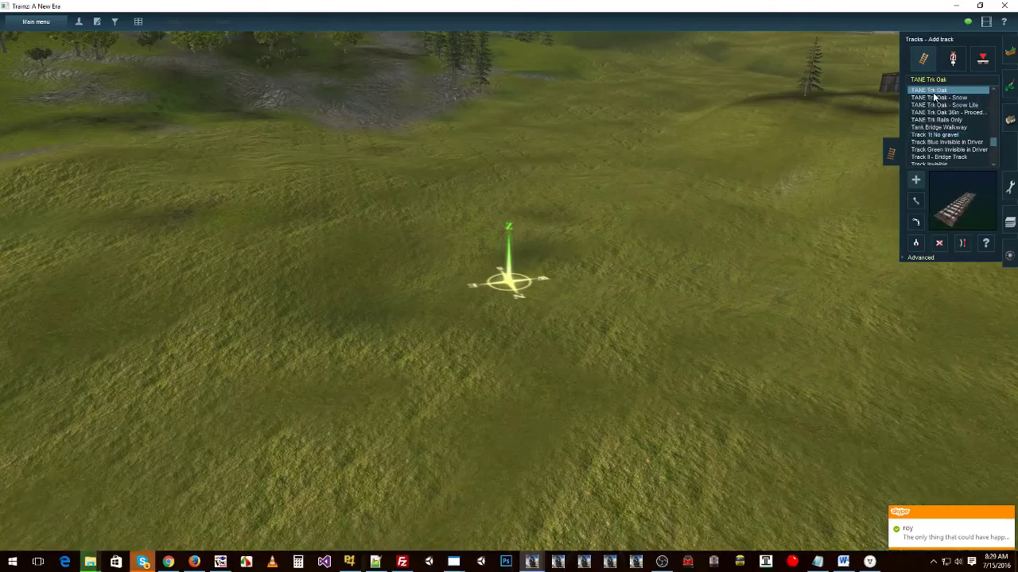
pyautogui.click(775, 254)
pyautogui.moveTo(795, 245); pyautogui.dragTo(430, 161, button='right')
pyautogui.click(408, 160)
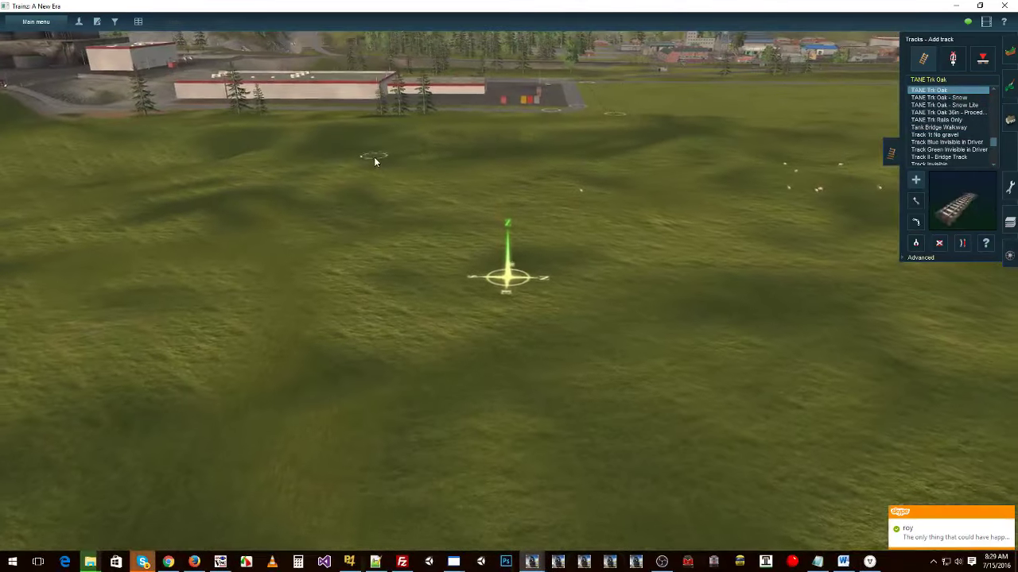
pyautogui.click(375, 161)
# - Move the near end point of the new main track to a different spot on the grass
pyautogui.moveTo(237, 304); pyautogui.dragTo(538, 233, button='right')
pyautogui.scroll(5, 538, 233)
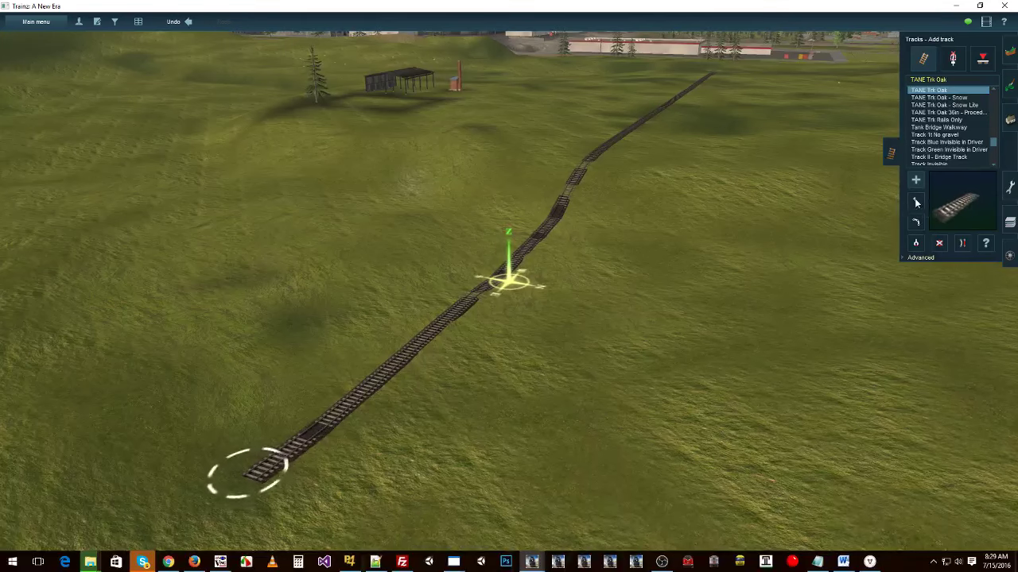
pyautogui.moveTo(395, 390); pyautogui.dragTo(501, 305, button='right')
pyautogui.moveTo(510, 274); pyautogui.dragTo(407, 475)
pyautogui.click(407, 469)
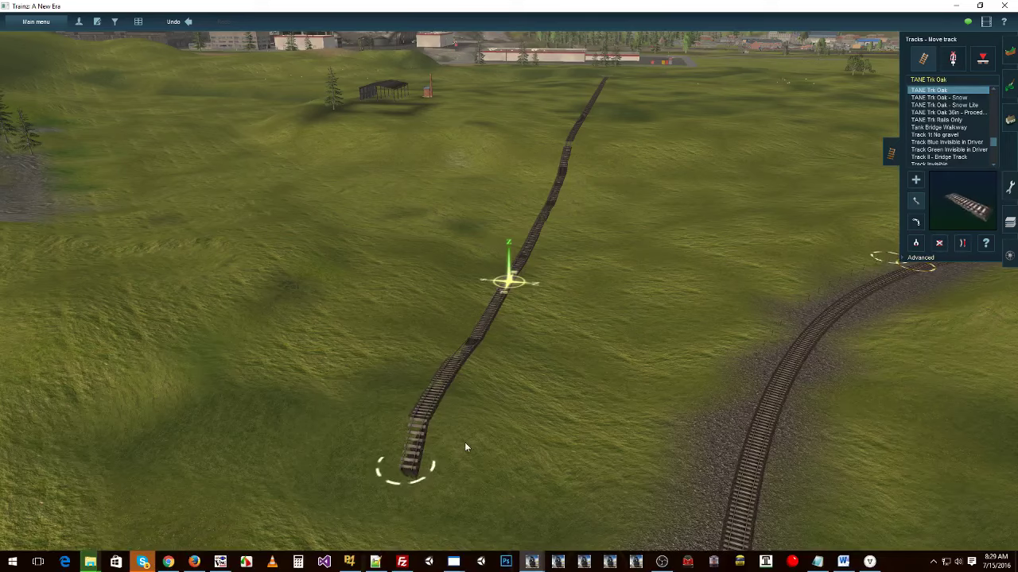
# - Branch a short TANE Trk Oak siding off the main track with a junction near the main track's near end
pyautogui.moveTo(515, 339); pyautogui.dragTo(638, 254, button='right')
pyautogui.rightClick(637, 253)
pyautogui.press('Down')
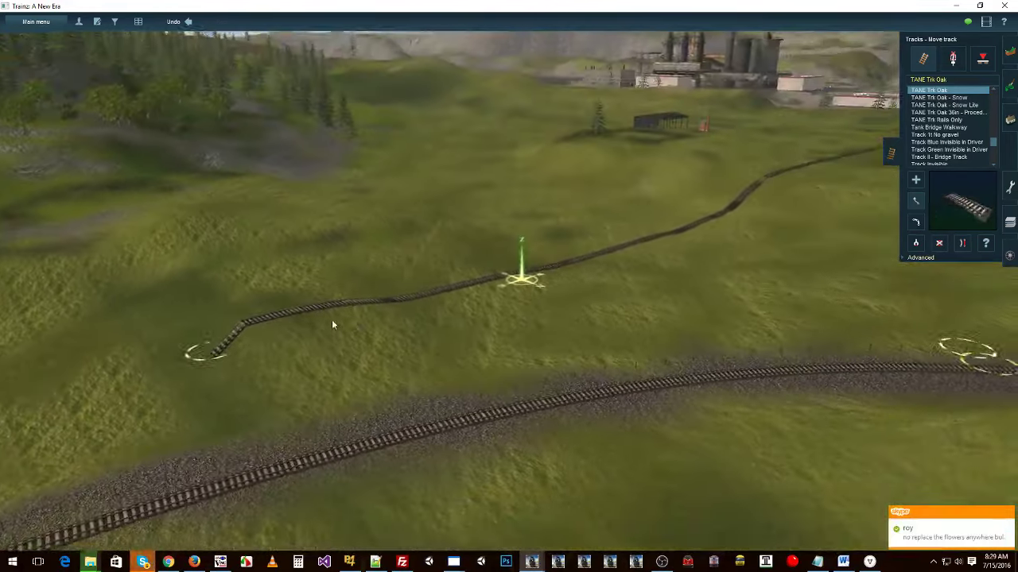
pyautogui.rightClick(330, 322)
pyautogui.scroll(3, 382, 318)
pyautogui.moveTo(575, 250)
pyautogui.mouseDown(button='right')
pyautogui.moveTo(659, 208)
pyautogui.moveTo(557, 192)
pyautogui.moveTo(530, 255)
pyautogui.moveTo(534, 213)
pyautogui.moveTo(518, 277)
pyautogui.moveTo(400, 336)
pyautogui.moveTo(540, 301)
pyautogui.moveTo(486, 329)
pyautogui.moveTo(875, 197)
pyautogui.mouseUp(button='right')
pyautogui.click(917, 182)
pyautogui.moveTo(337, 372); pyautogui.dragTo(482, 370, button='right')
pyautogui.click(479, 394)
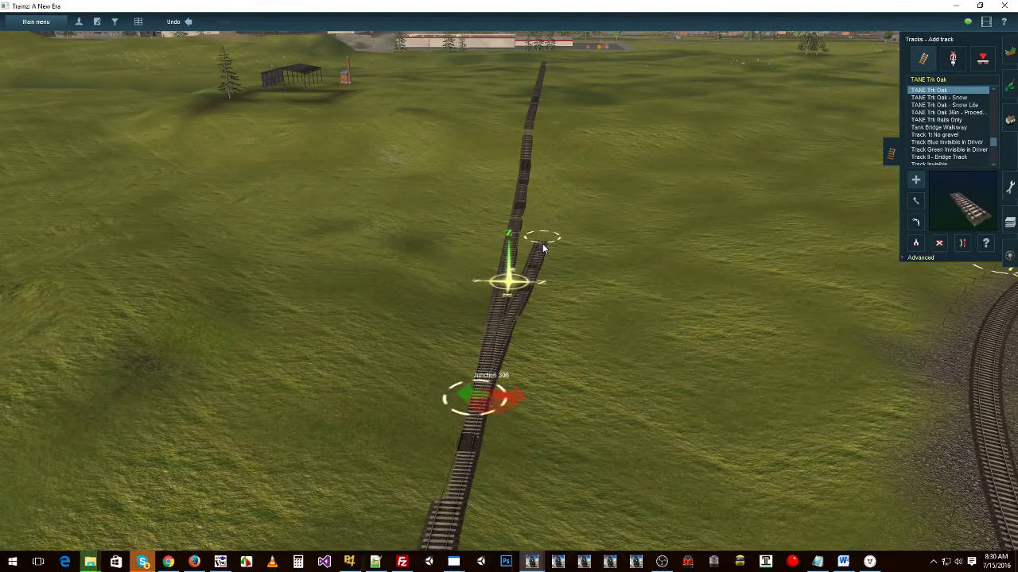
pyautogui.click(543, 250)
# - Extend the siding alongside the main track and rejoin it to the main track near its far end
pyautogui.rightClick(563, 163)
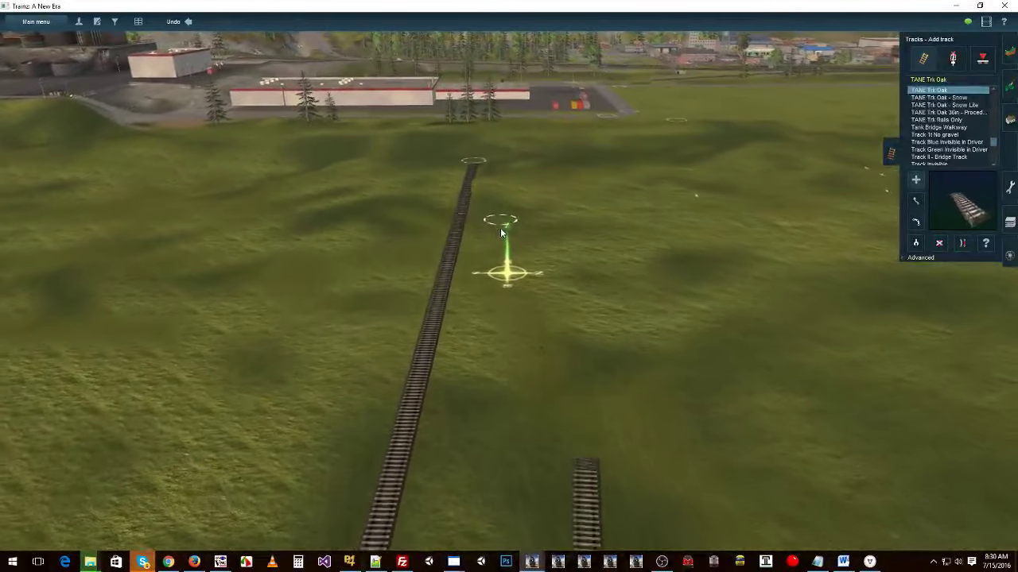
pyautogui.click(500, 228)
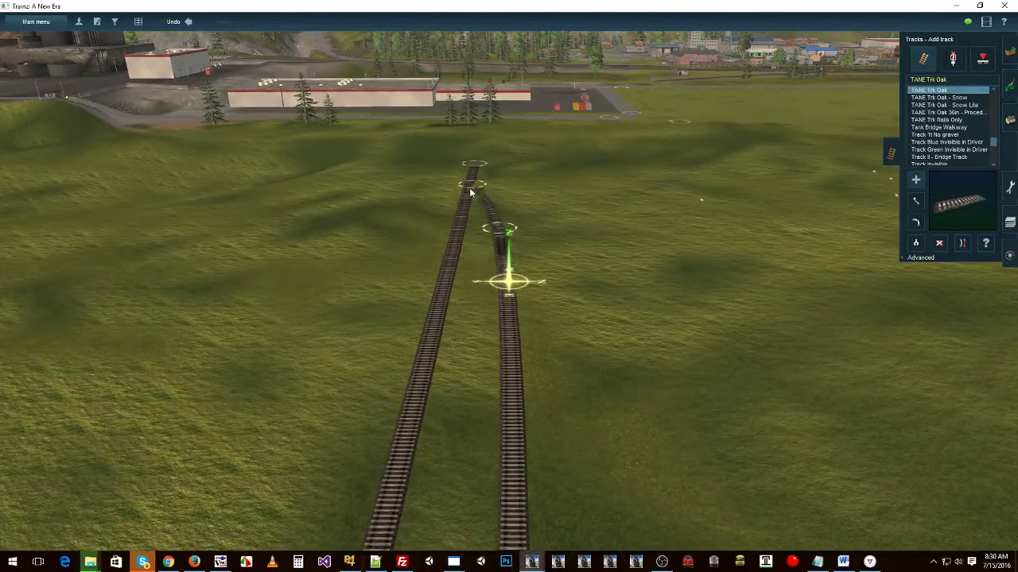
pyautogui.click(469, 187)
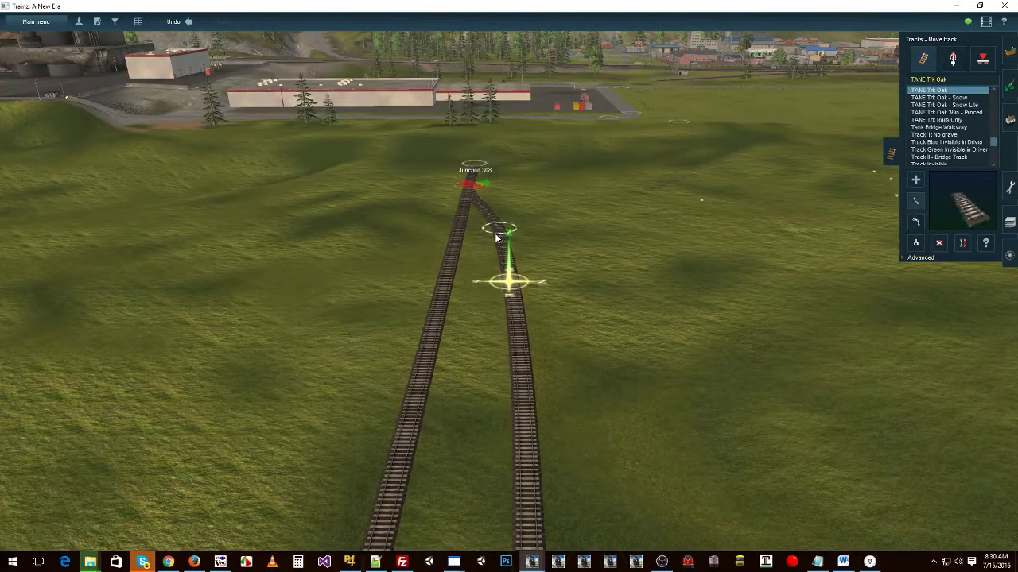
# - Reposition the siding's last spline point and move the far junction along the main track, away from the track's end
pyautogui.moveTo(486, 288); pyautogui.dragTo(493, 292)
pyautogui.rightClick(488, 307)
pyautogui.press('Left')
pyautogui.rightClick(707, 275)
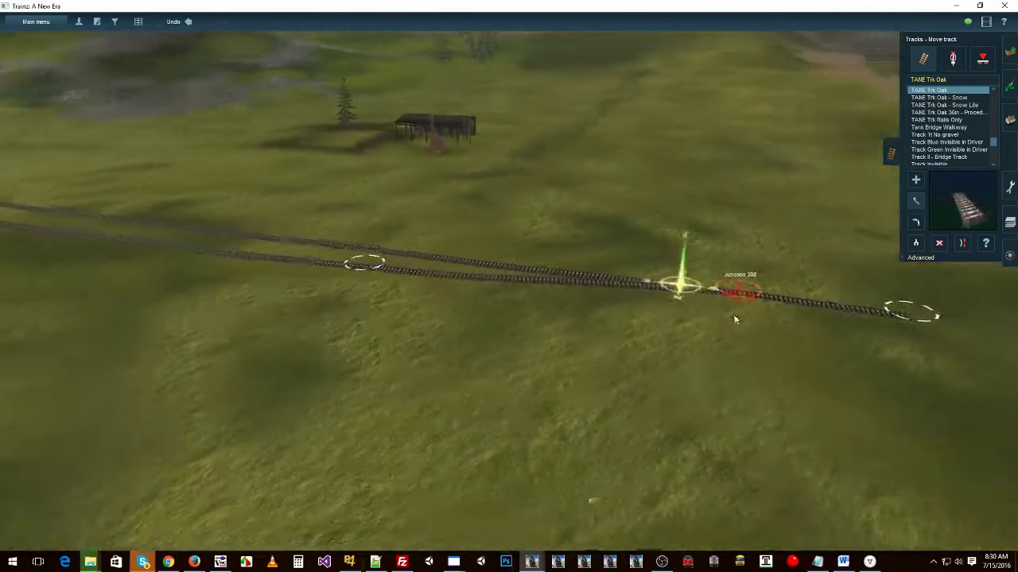
pyautogui.rightClick(593, 304)
pyautogui.press('Up')
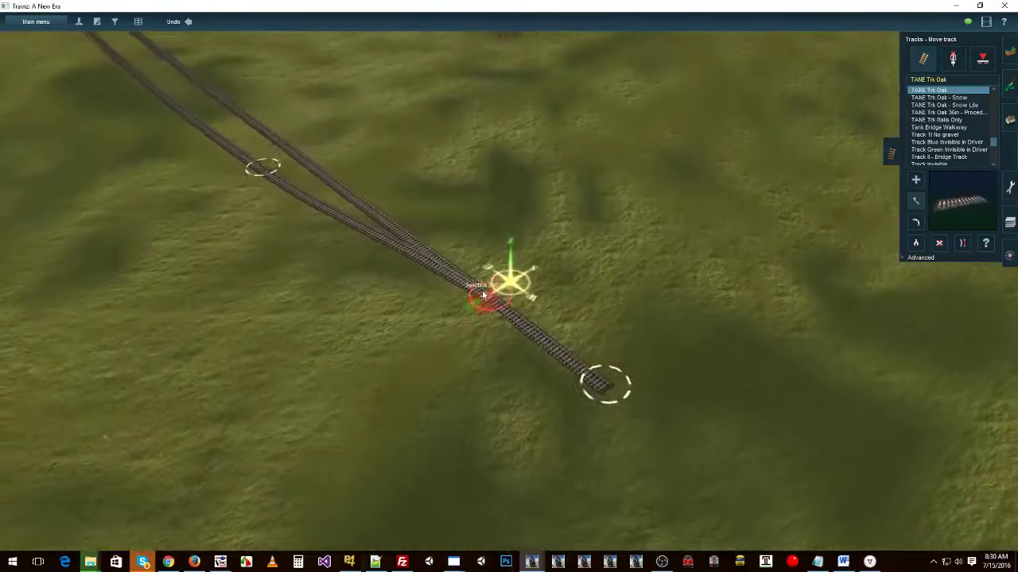
pyautogui.moveTo(482, 288); pyautogui.dragTo(398, 237)
# - Examine the far junction, the siding's curve and the parallel tracks back to the near junction from high and low angles
pyautogui.rightClick(400, 239)
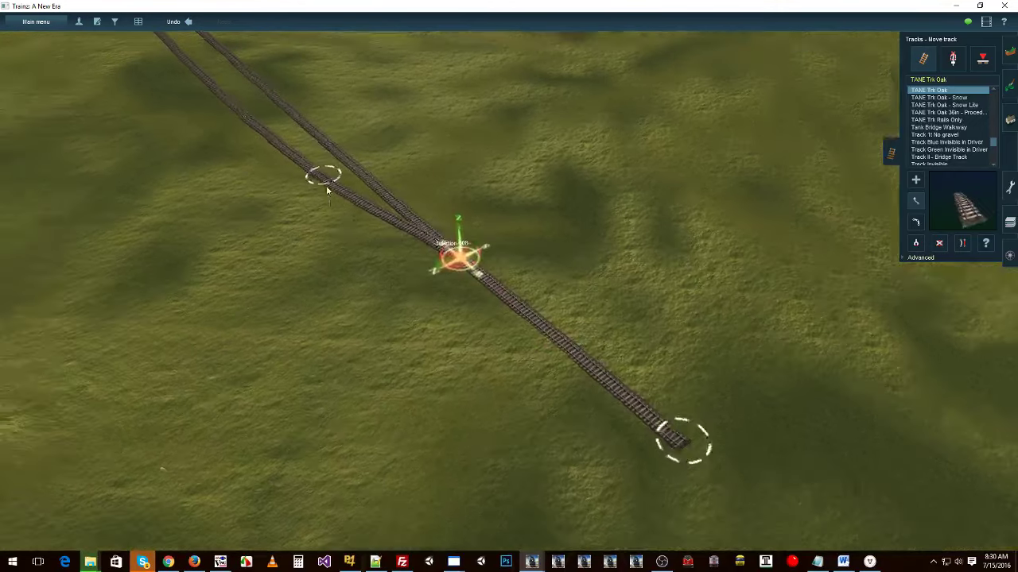
pyautogui.press('Down')
pyautogui.moveTo(430, 285); pyautogui.dragTo(524, 312, button='right')
pyautogui.moveTo(488, 271); pyautogui.dragTo(476, 310, button='right')
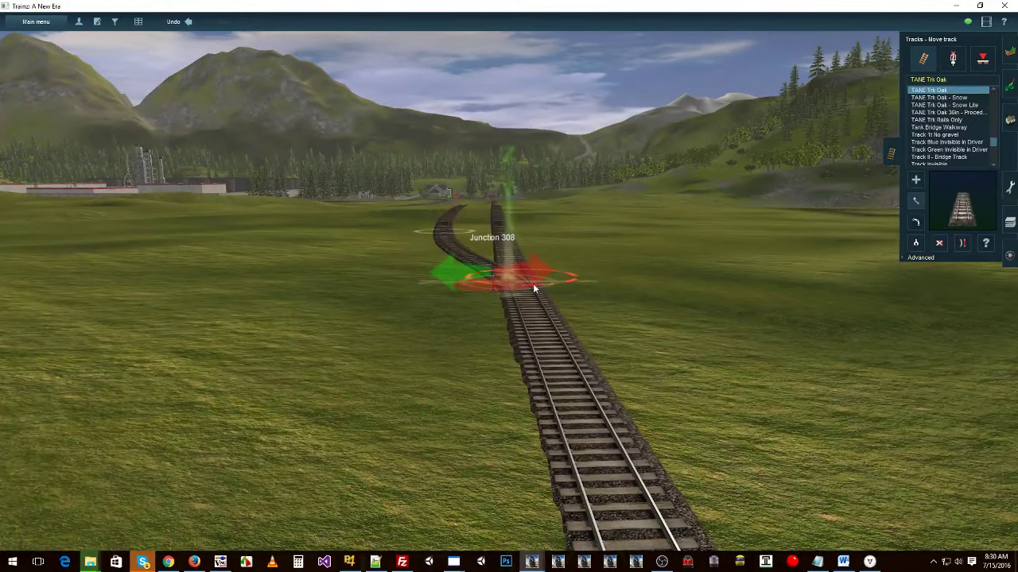
pyautogui.press('Up')
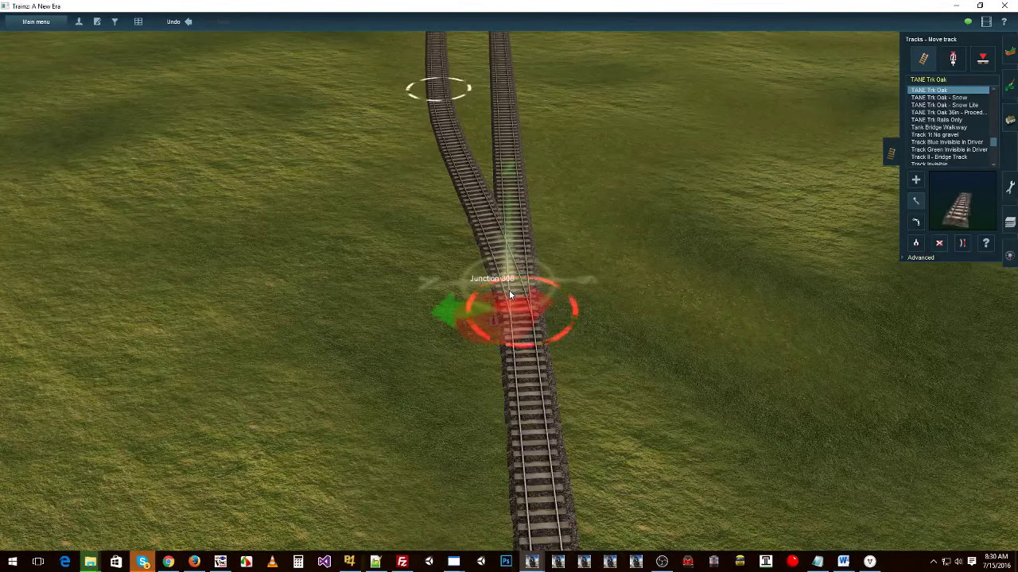
pyautogui.rightClick(509, 294)
pyautogui.rightClick(511, 235)
pyautogui.press('Down')
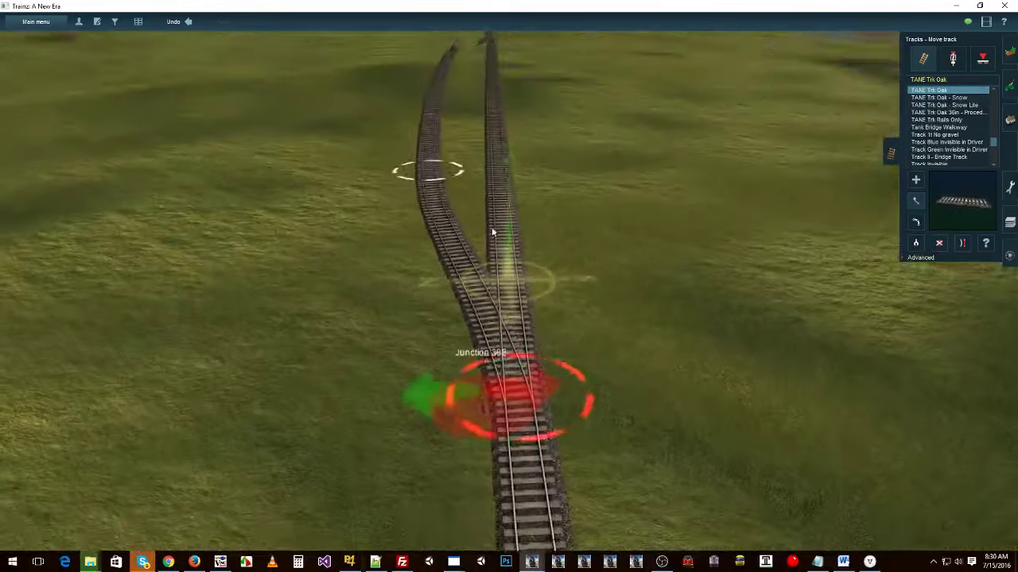
pyautogui.press('Down')
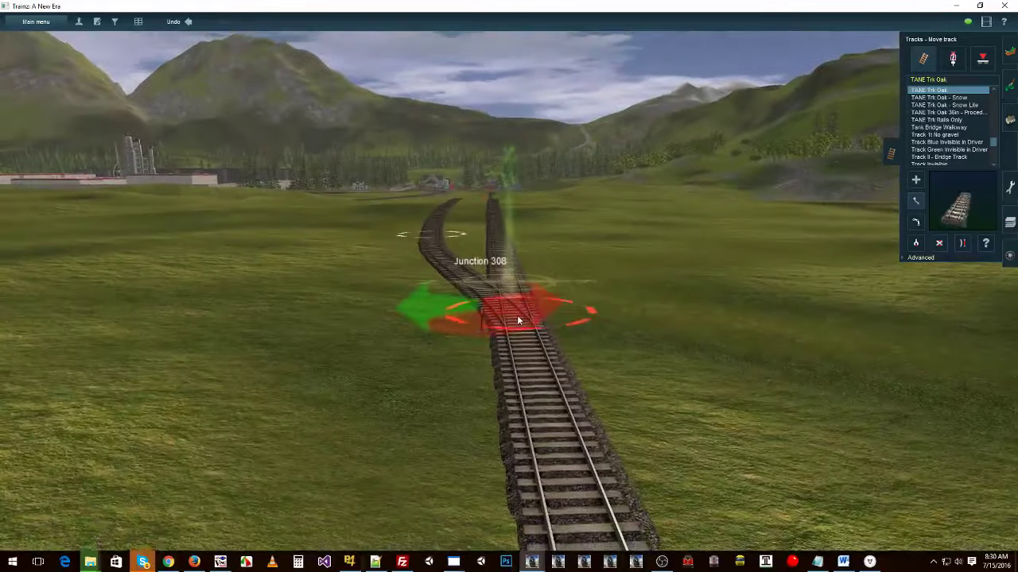
pyautogui.press('Up')
pyautogui.rightClick(442, 188)
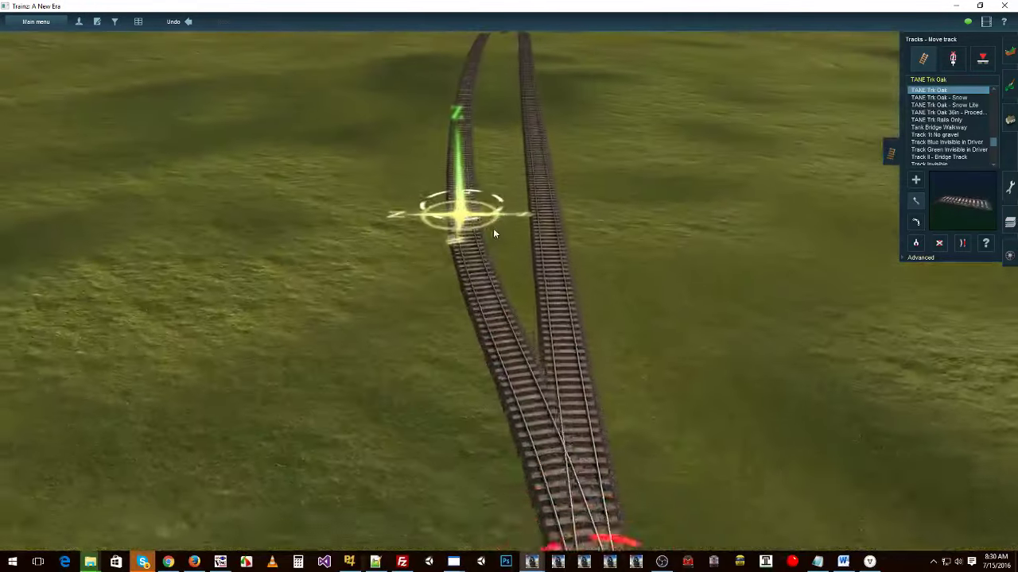
pyautogui.rightClick(561, 437)
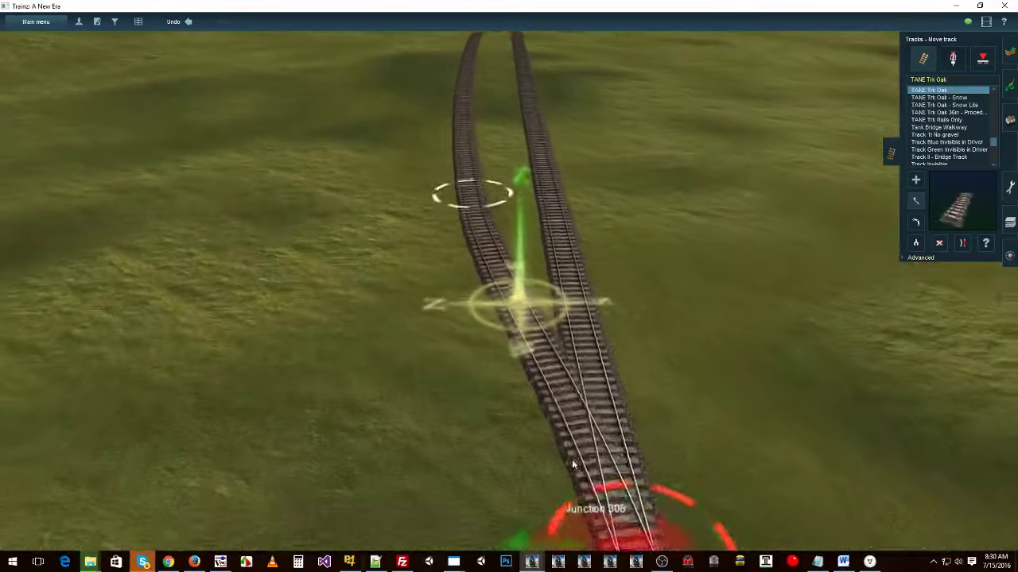
pyautogui.moveTo(574, 458); pyautogui.dragTo(492, 275, button='right')
pyautogui.scroll(-3, 493, 274)
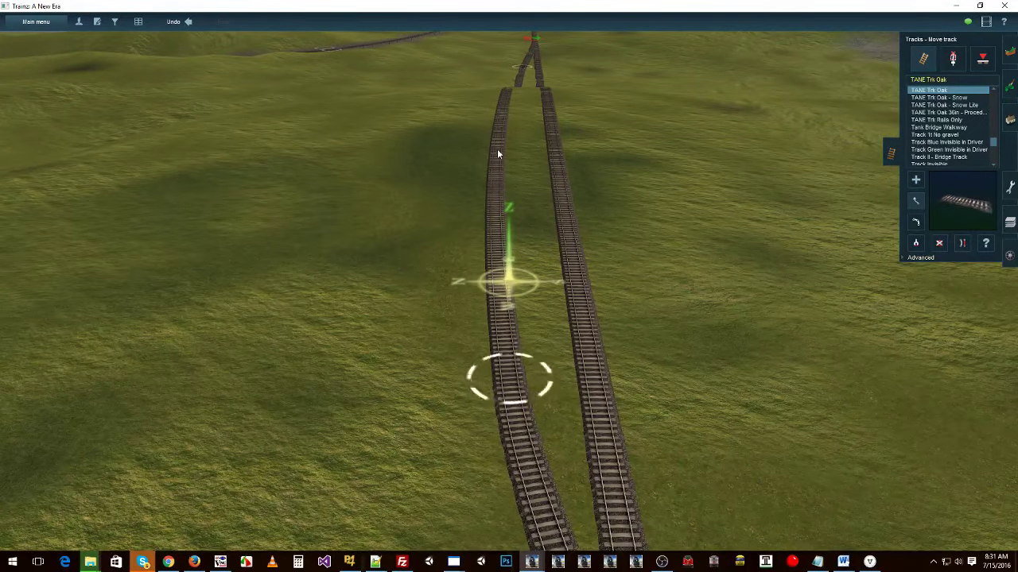
pyautogui.moveTo(496, 148); pyautogui.dragTo(477, 275, button='right')
pyautogui.moveTo(511, 390)
pyautogui.mouseDown(button='right')
pyautogui.moveTo(530, 324)
pyautogui.moveTo(516, 265)
pyautogui.moveTo(523, 322)
pyautogui.moveTo(513, 328)
pyautogui.moveTo(514, 298)
pyautogui.moveTo(511, 369)
pyautogui.moveTo(498, 367)
pyautogui.moveTo(505, 343)
pyautogui.moveTo(561, 244)
pyautogui.moveTo(507, 273)
pyautogui.mouseUp(button='right')
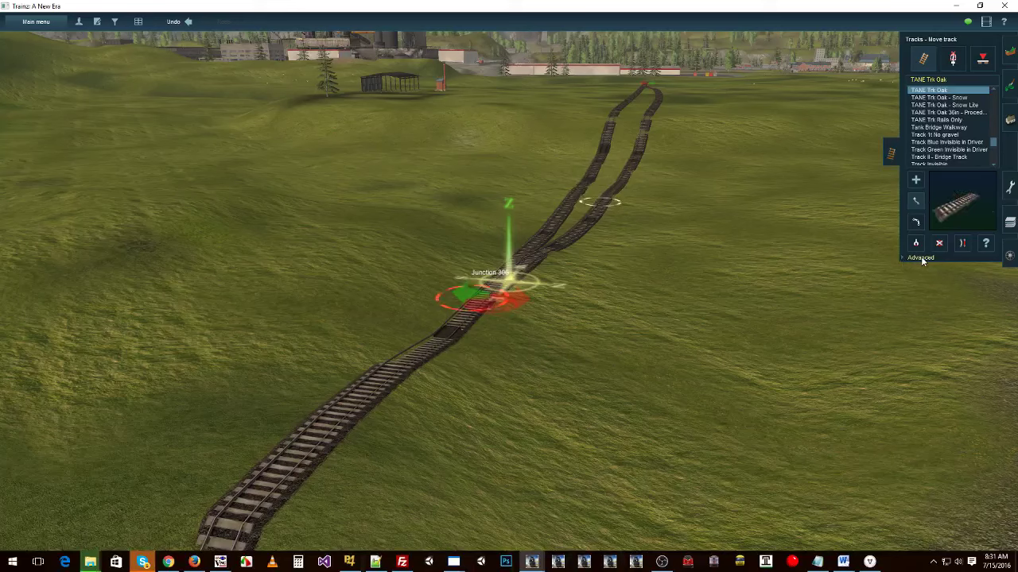
# - Show the advanced track editing options and bring the near junction into view
pyautogui.click(921, 257)
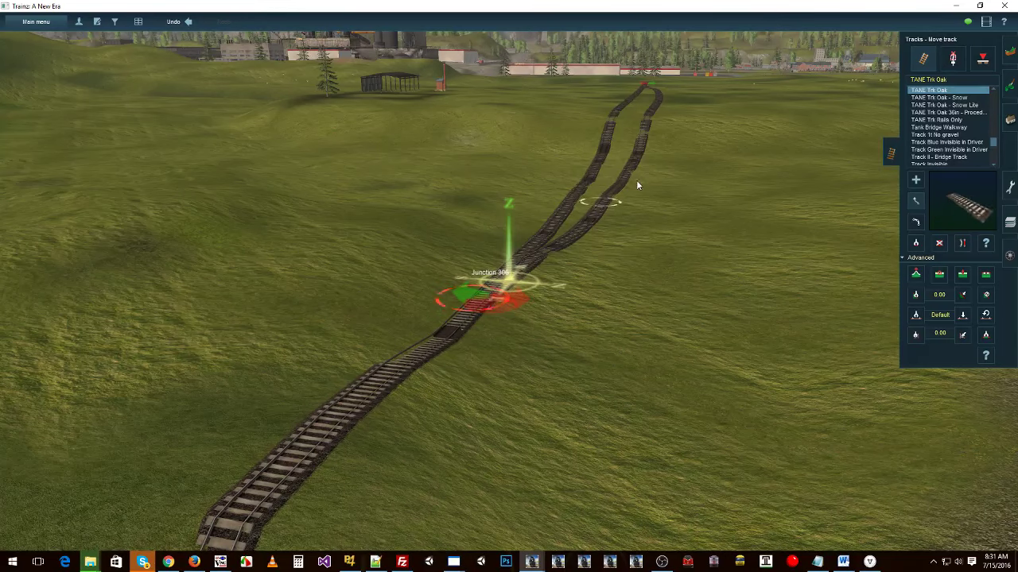
pyautogui.rightClick(539, 231)
pyautogui.press('Right')
pyautogui.press('Left')
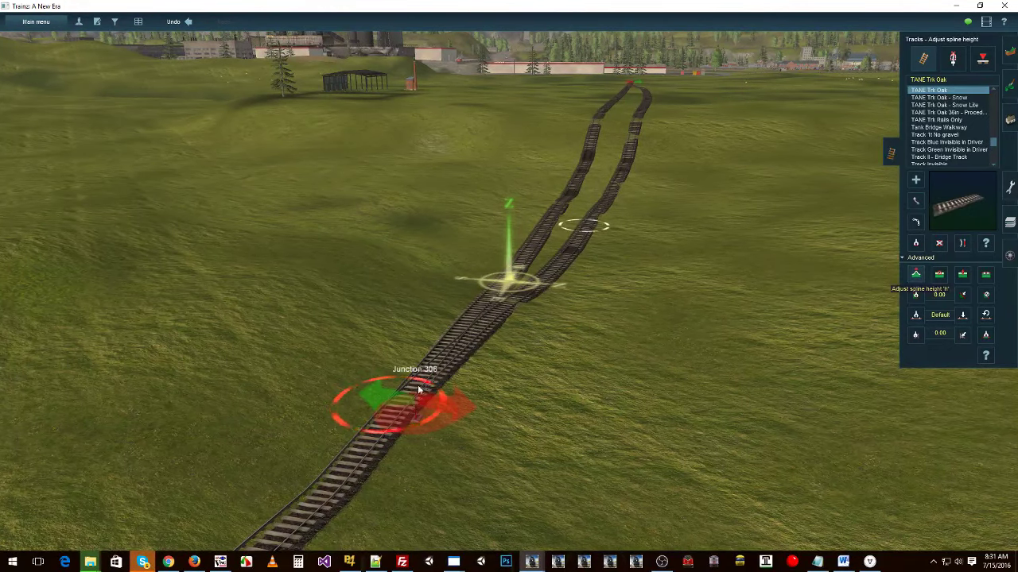
# - Try adjusting the spline height of the near junction, and undo the change
pyautogui.moveTo(387, 388)
pyautogui.mouseDown()
pyautogui.moveTo(382, 371)
pyautogui.moveTo(382, 387)
pyautogui.mouseUp()
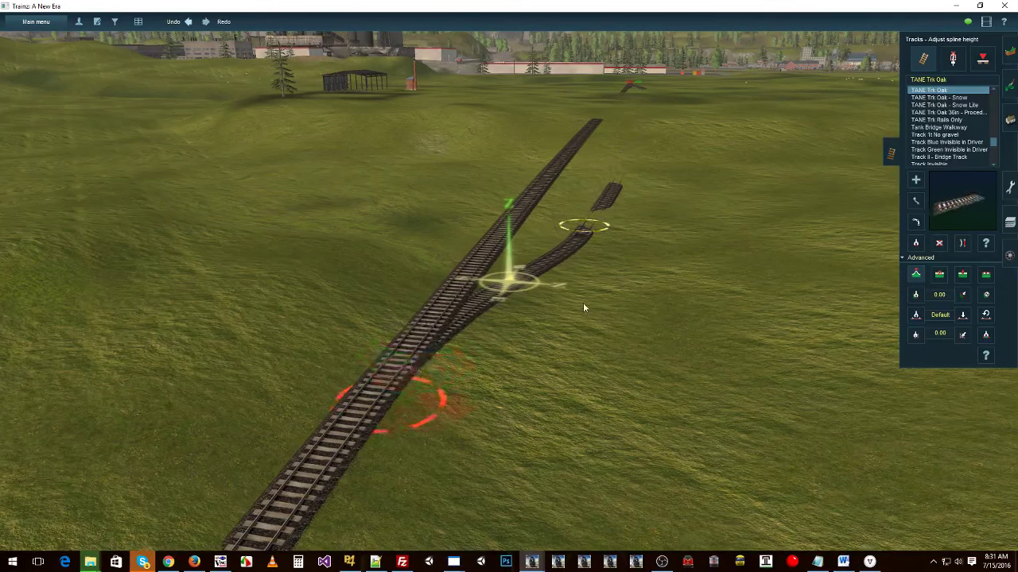
pyautogui.hotkey('ctrl', 'z')
pyautogui.hotkey('ctrl', 'z')
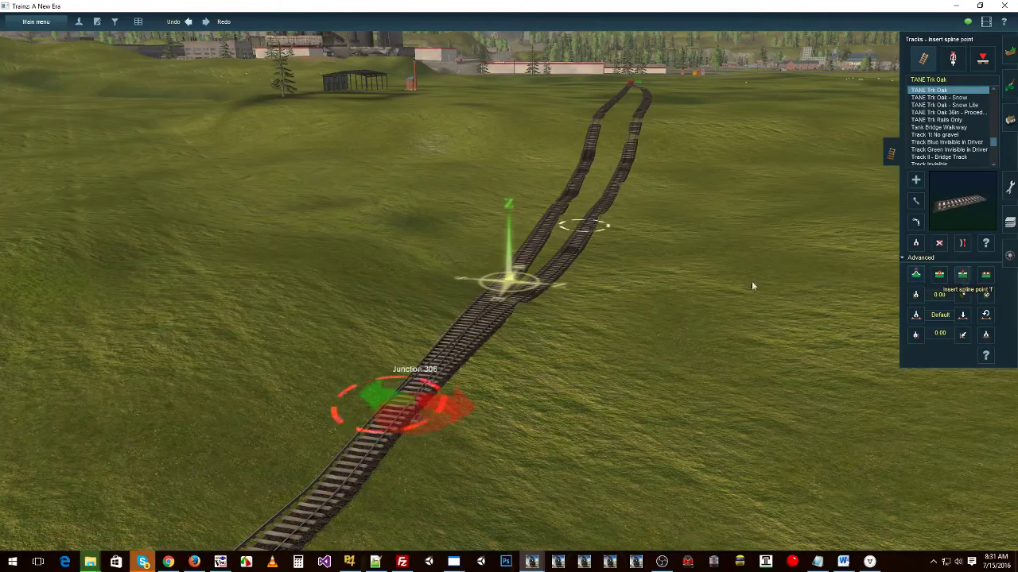
# - Try inserting an extra spline point partway along the siding and moving it sideways, undo the move and delete the point
pyautogui.rightClick(675, 224)
pyautogui.click(466, 187)
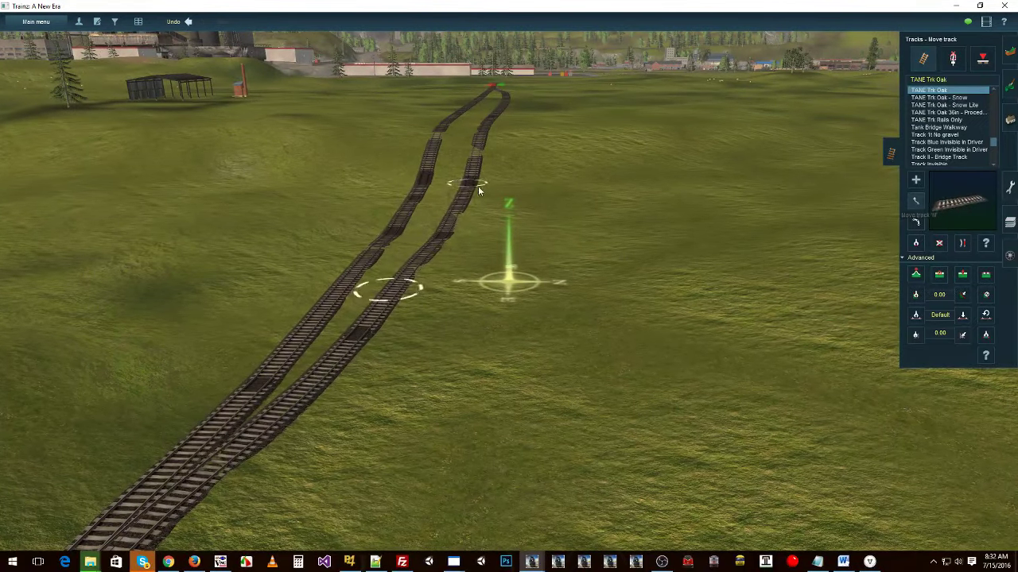
pyautogui.moveTo(469, 177); pyautogui.dragTo(522, 175)
pyautogui.hotkey('ctrl', 'z')
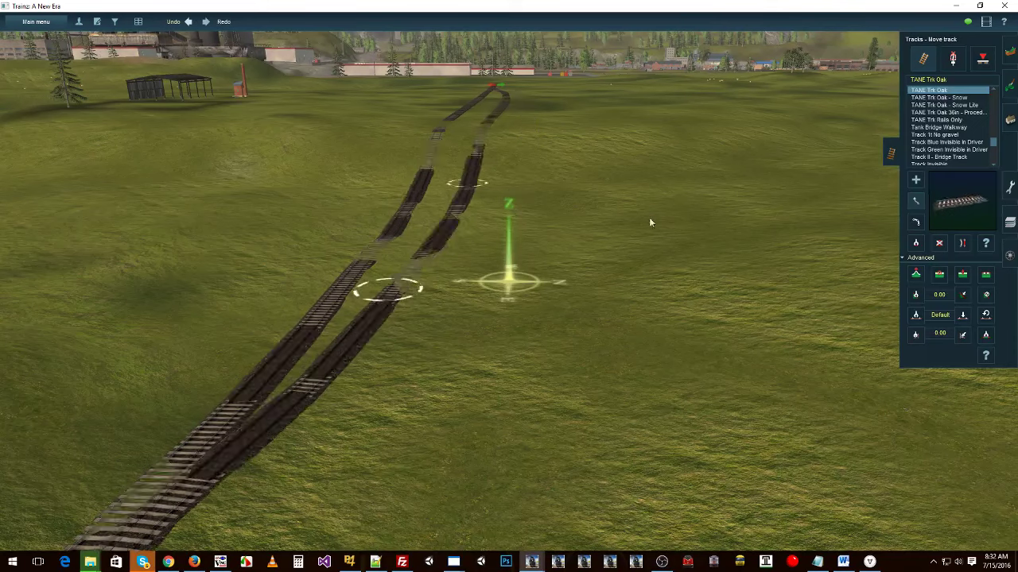
pyautogui.click(462, 185)
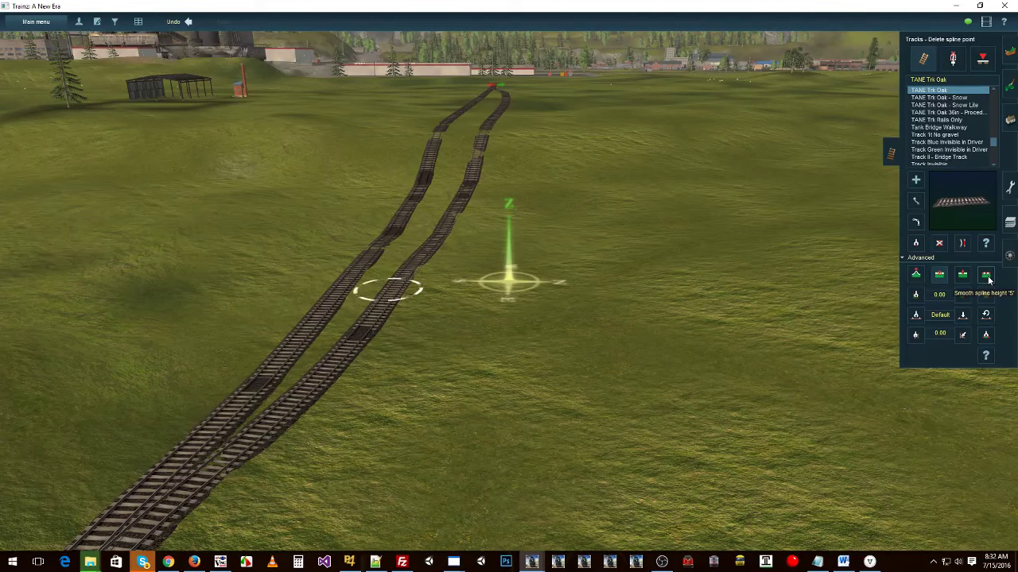
# - Smooth the spline height of the main track between the two junctions
pyautogui.click(989, 280)
pyautogui.moveTo(452, 183)
pyautogui.mouseDown(button='right')
pyautogui.moveTo(252, 296)
pyautogui.moveTo(420, 264)
pyautogui.moveTo(422, 291)
pyautogui.moveTo(539, 323)
pyautogui.moveTo(583, 296)
pyautogui.mouseUp(button='right')
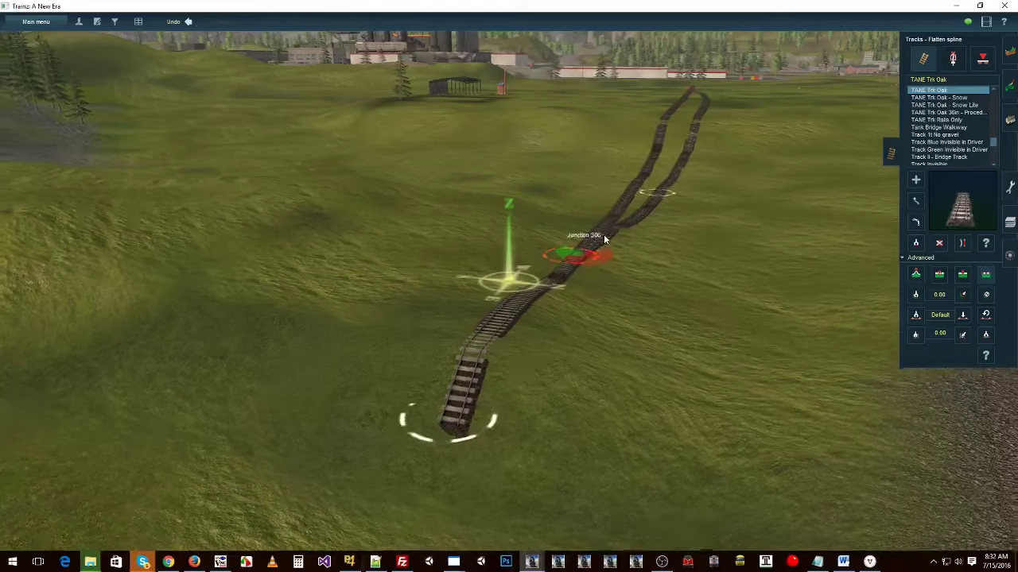
pyautogui.rightClick(607, 232)
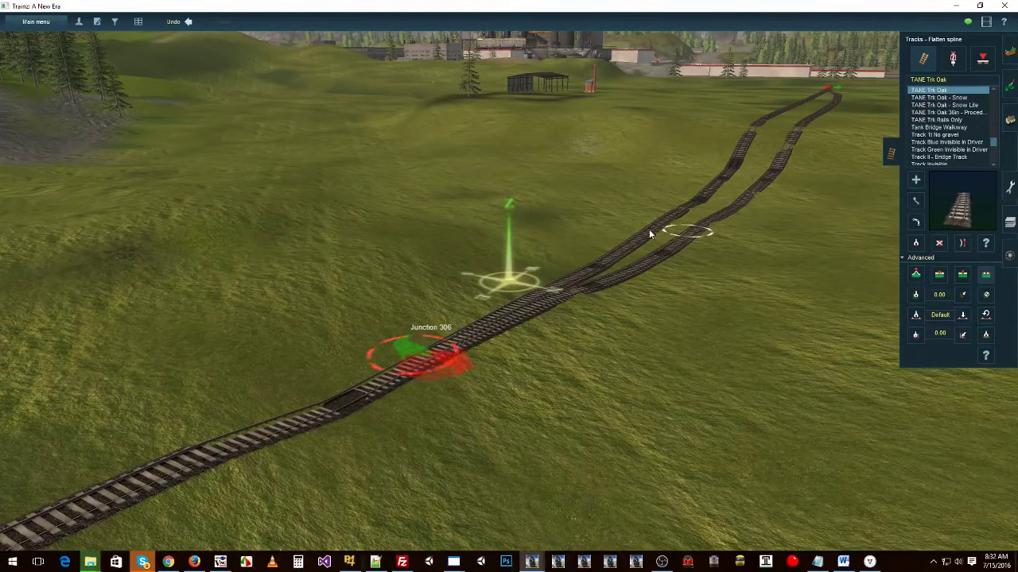
pyautogui.click(647, 230)
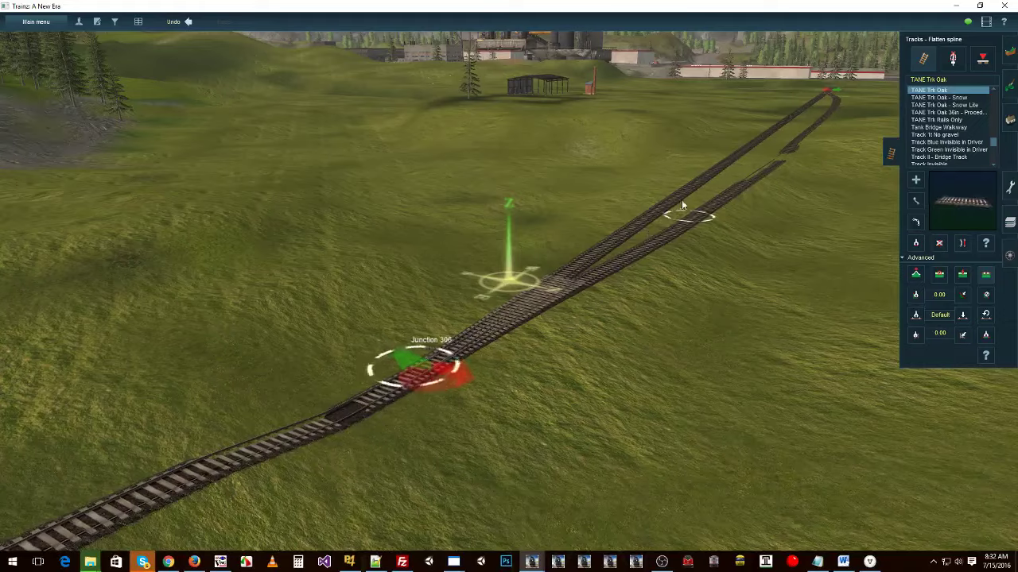
# - Examine the smoothed main track and the siding from several angles down to track level
pyautogui.moveTo(647, 231)
pyautogui.mouseDown(button='right')
pyautogui.moveTo(697, 194)
pyautogui.moveTo(364, 293)
pyautogui.moveTo(397, 284)
pyautogui.moveTo(461, 319)
pyautogui.moveTo(456, 334)
pyautogui.mouseUp(button='right')
pyautogui.rightClick(564, 197)
pyautogui.moveTo(533, 205); pyautogui.dragTo(549, 263, button='right')
pyautogui.moveTo(437, 300)
pyautogui.mouseDown(button='right')
pyautogui.moveTo(438, 318)
pyautogui.moveTo(550, 320)
pyautogui.moveTo(378, 207)
pyautogui.moveTo(345, 228)
pyautogui.moveTo(334, 141)
pyautogui.moveTo(310, 104)
pyautogui.moveTo(698, 437)
pyautogui.mouseUp(button='right')
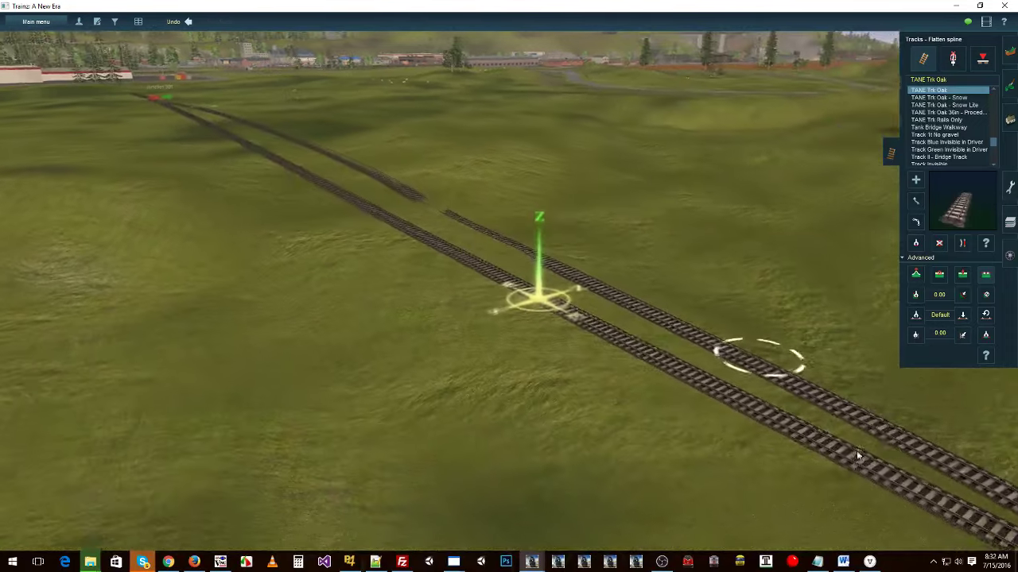
pyautogui.moveTo(884, 467); pyautogui.dragTo(625, 337, button='right')
pyautogui.moveTo(836, 352)
pyautogui.mouseDown(button='right')
pyautogui.moveTo(289, 276)
pyautogui.moveTo(469, 189)
pyautogui.moveTo(462, 149)
pyautogui.moveTo(556, 222)
pyautogui.moveTo(547, 265)
pyautogui.moveTo(524, 291)
pyautogui.moveTo(329, 271)
pyautogui.moveTo(358, 315)
pyautogui.moveTo(488, 313)
pyautogui.moveTo(479, 256)
pyautogui.moveTo(503, 248)
pyautogui.moveTo(492, 253)
pyautogui.mouseUp(button='right')
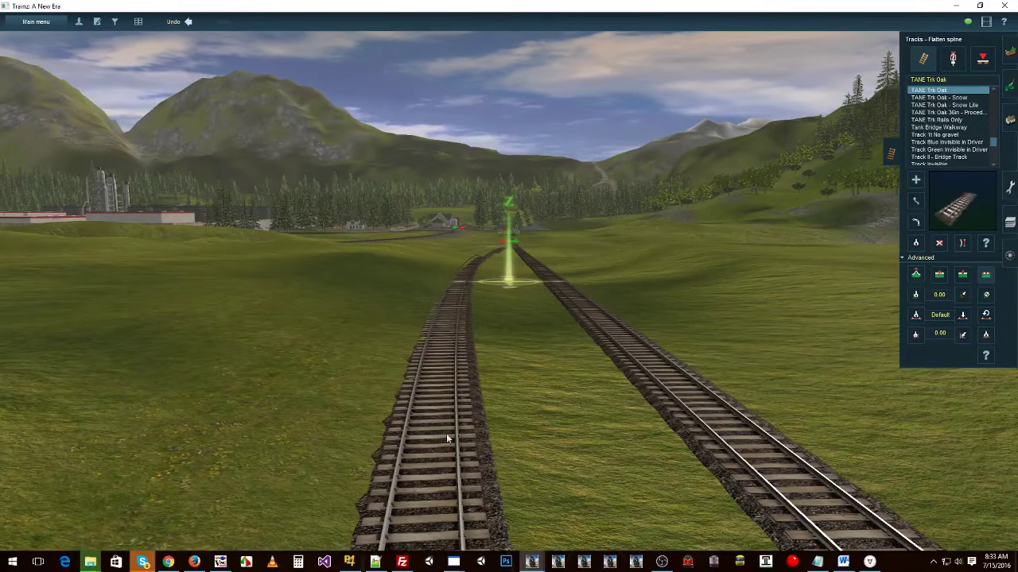
# - Smooth the spline height of the siding running between the two junctions
pyautogui.moveTo(447, 441)
pyautogui.mouseDown(button='right')
pyautogui.moveTo(477, 352)
pyautogui.moveTo(609, 262)
pyautogui.moveTo(531, 276)
pyautogui.moveTo(520, 232)
pyautogui.moveTo(674, 245)
pyautogui.moveTo(466, 264)
pyautogui.moveTo(330, 249)
pyautogui.moveTo(334, 241)
pyautogui.moveTo(331, 286)
pyautogui.moveTo(357, 311)
pyautogui.moveTo(352, 284)
pyautogui.moveTo(391, 295)
pyautogui.mouseUp(button='right')
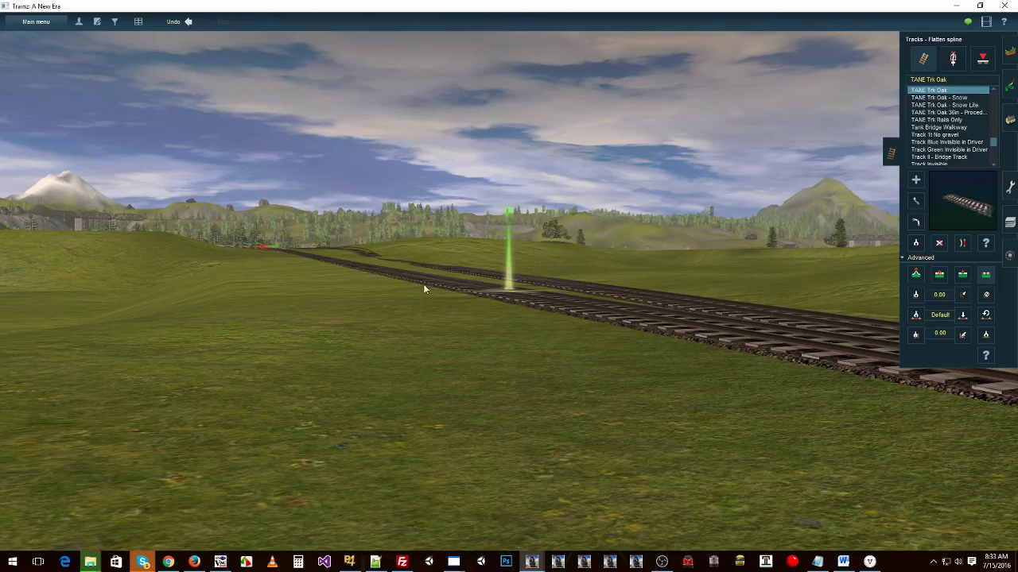
pyautogui.moveTo(426, 253); pyautogui.dragTo(407, 316, button='right')
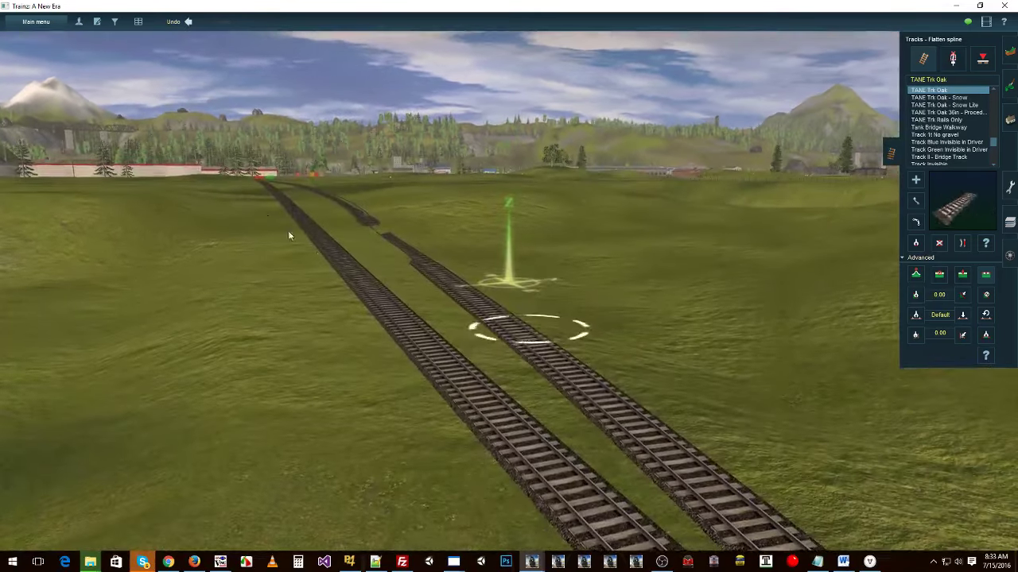
pyautogui.click(985, 274)
pyautogui.moveTo(596, 356); pyautogui.dragTo(743, 243, button='right')
pyautogui.click(764, 226)
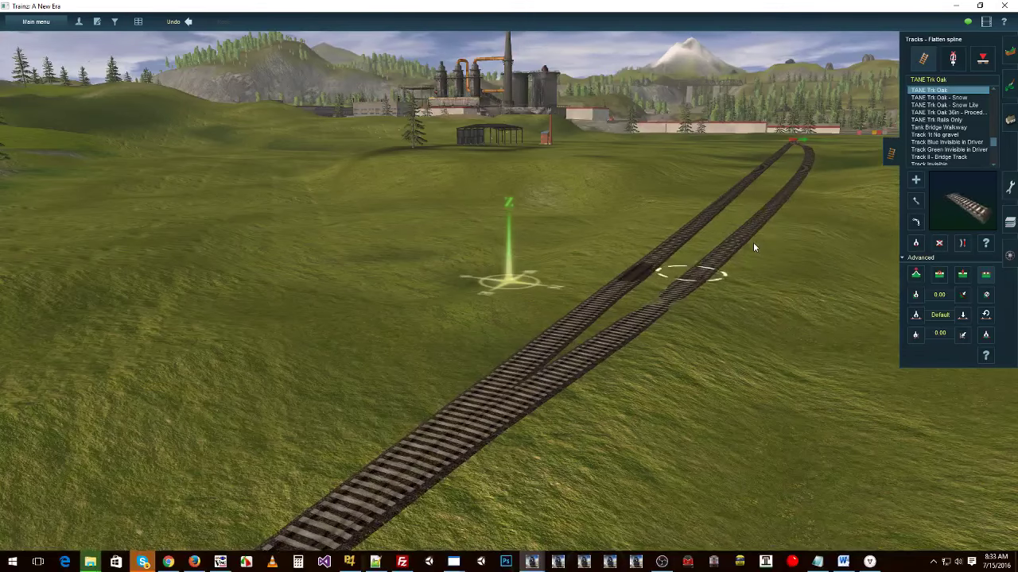
pyautogui.moveTo(657, 313); pyautogui.dragTo(424, 228, button='right')
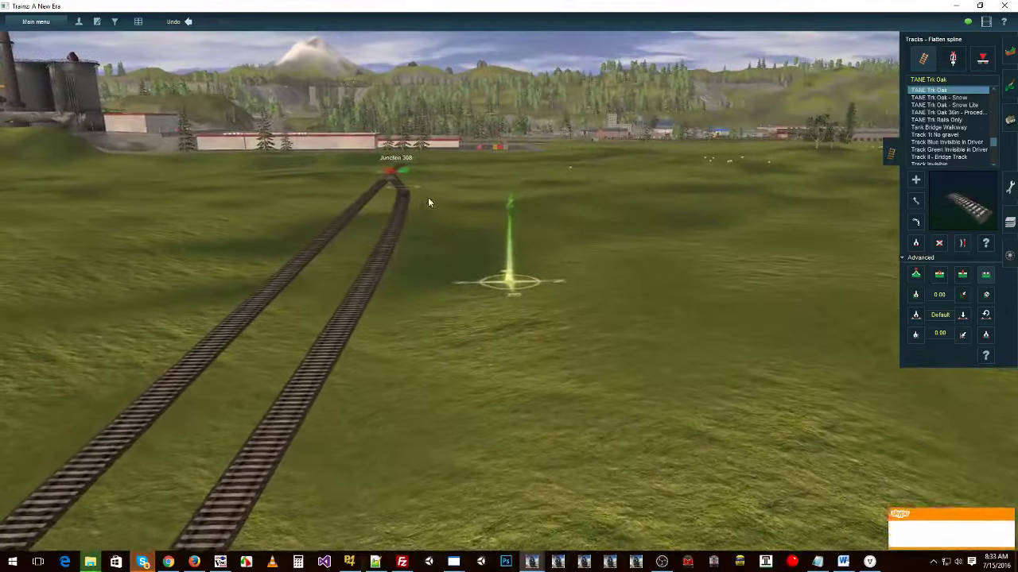
# - Smooth the spline height of the lead track between its open end and the near junction
pyautogui.rightClick(400, 169)
pyautogui.moveTo(527, 466); pyautogui.dragTo(505, 294, button='right')
pyautogui.scroll(5, 506, 226)
pyautogui.moveTo(507, 227); pyautogui.dragTo(447, 229, button='right')
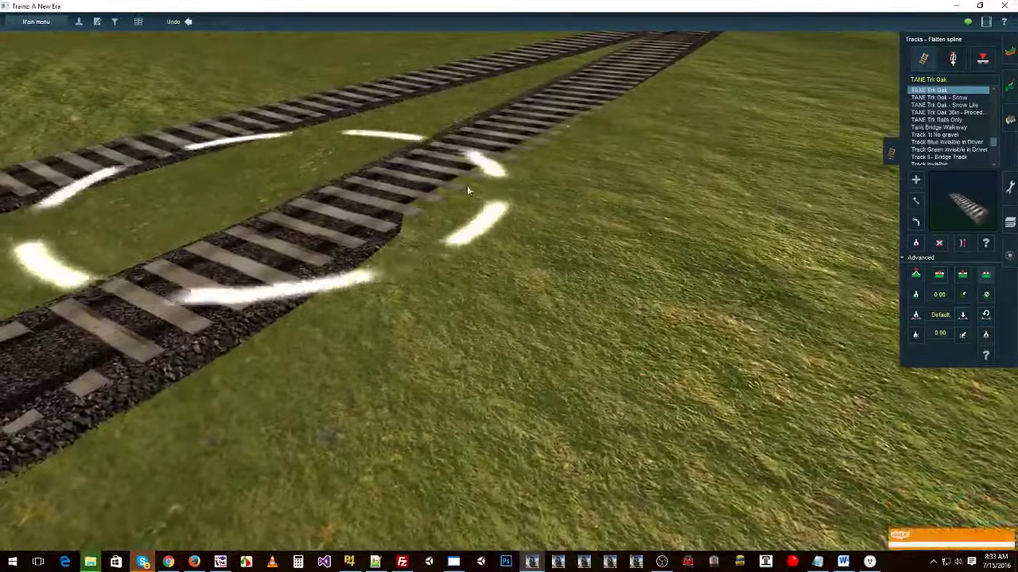
pyautogui.moveTo(553, 162); pyautogui.dragTo(323, 202, button='right')
pyautogui.moveTo(410, 212); pyautogui.dragTo(422, 309, button='right')
pyautogui.moveTo(480, 248); pyautogui.dragTo(479, 321, button='right')
pyautogui.click(510, 325)
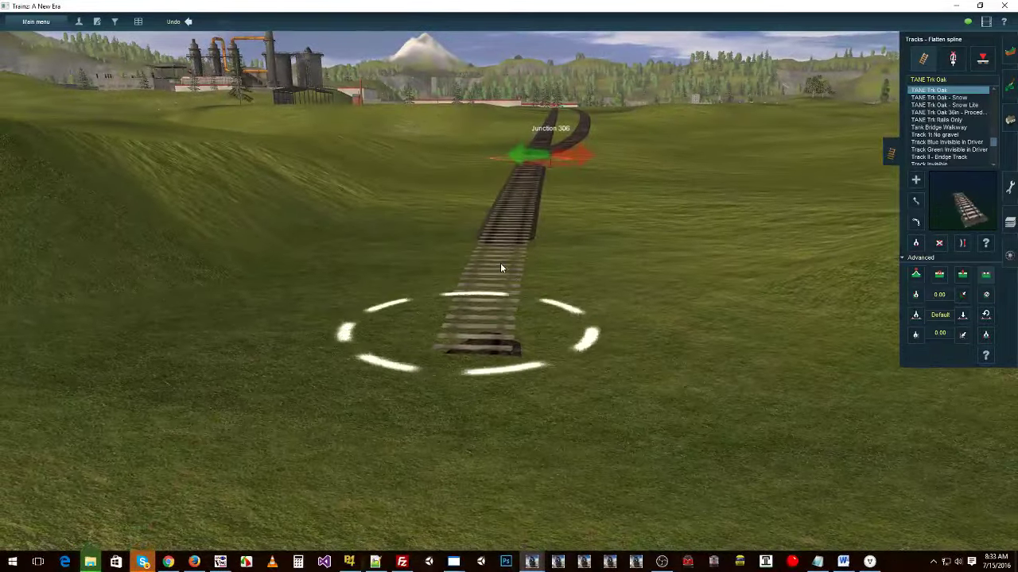
pyautogui.click(518, 266)
pyautogui.click(521, 218)
pyautogui.rightClick(521, 218)
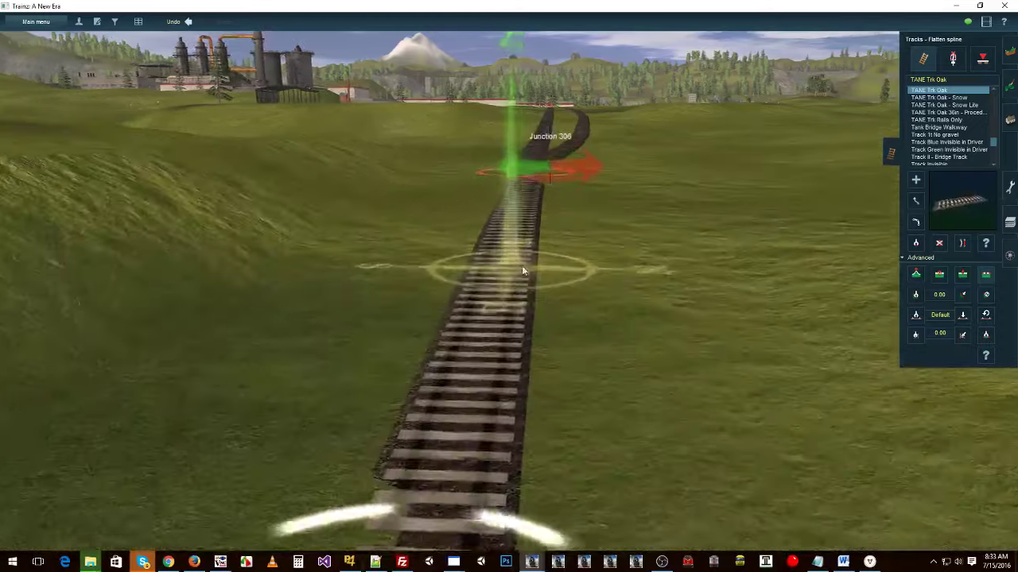
# - Examine the smoothed lead track and the siding around the near junction, down to track level
pyautogui.press('Left')
pyautogui.rightClick(565, 247)
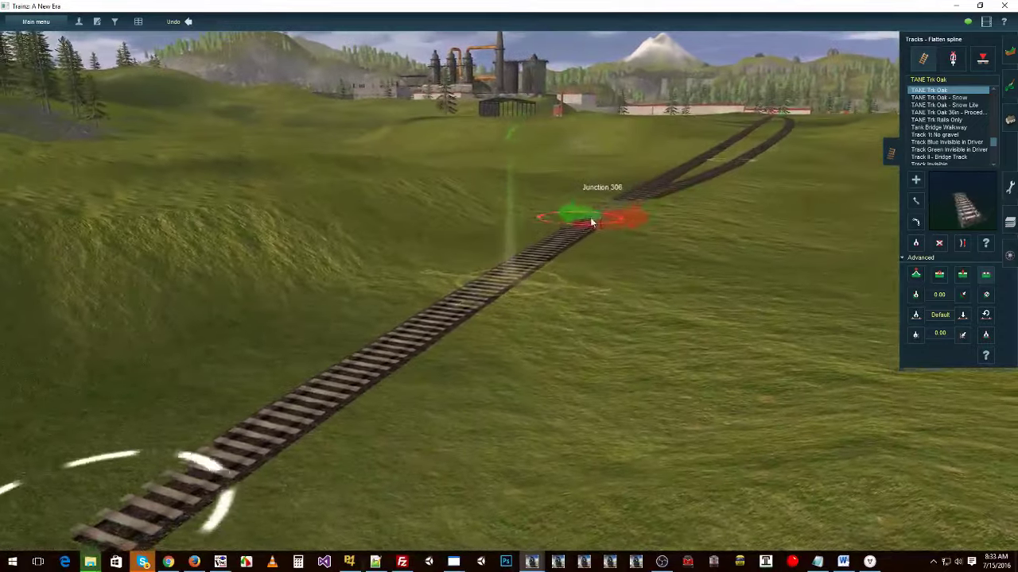
pyautogui.moveTo(607, 200); pyautogui.dragTo(478, 232, button='right')
pyautogui.press('Down')
pyautogui.rightClick(447, 275)
pyautogui.press('Right')
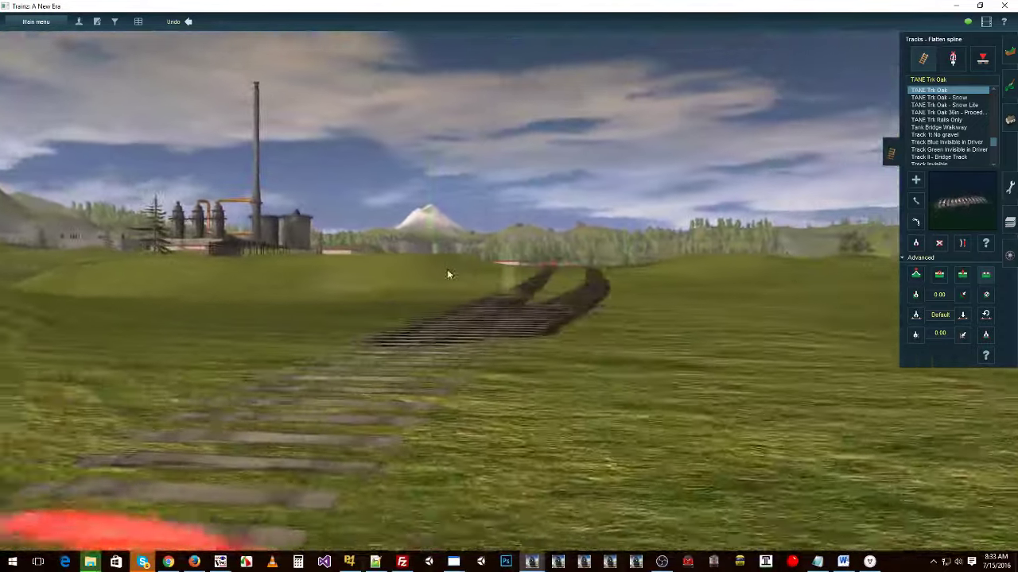
pyautogui.press('Up')
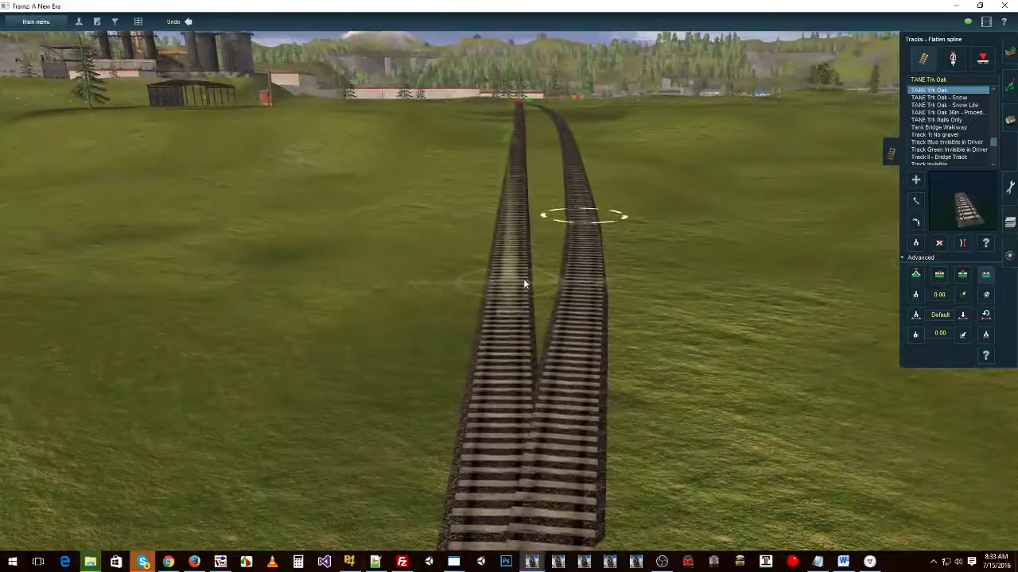
pyautogui.scroll(-3, 523, 284)
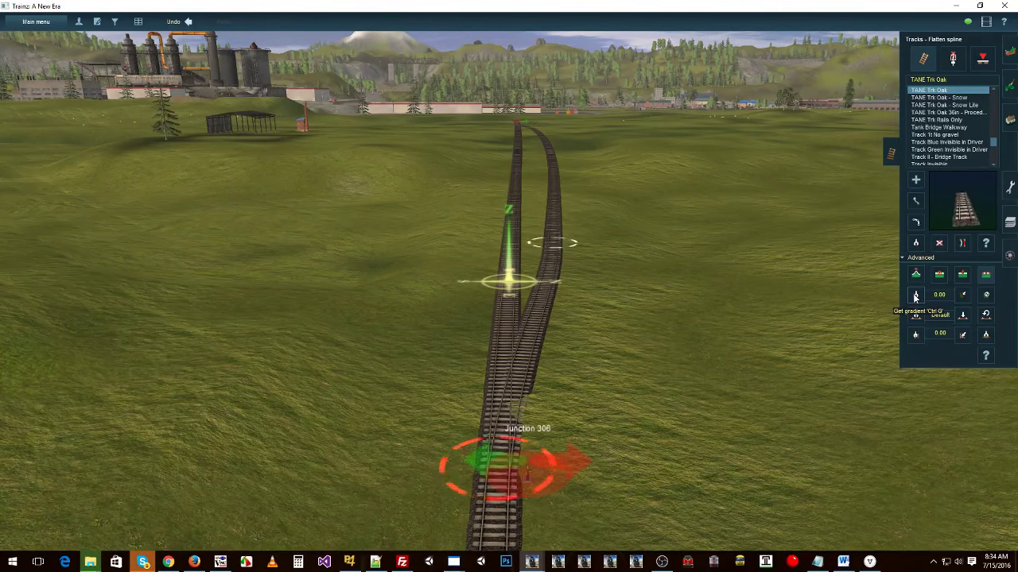
# - Get the gradient of the main track between the two junctions
pyautogui.click(915, 297)
pyautogui.rightClick(554, 190)
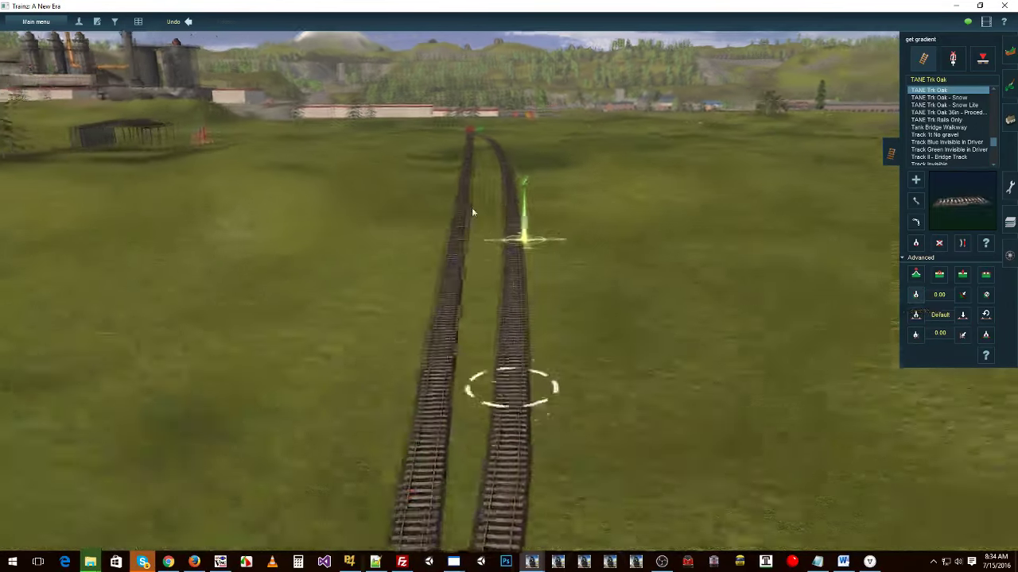
pyautogui.rightClick(475, 211)
pyautogui.moveTo(509, 263)
pyautogui.mouseDown(button='right')
pyautogui.moveTo(584, 257)
pyautogui.moveTo(522, 273)
pyautogui.mouseUp(button='right')
pyautogui.click(522, 270)
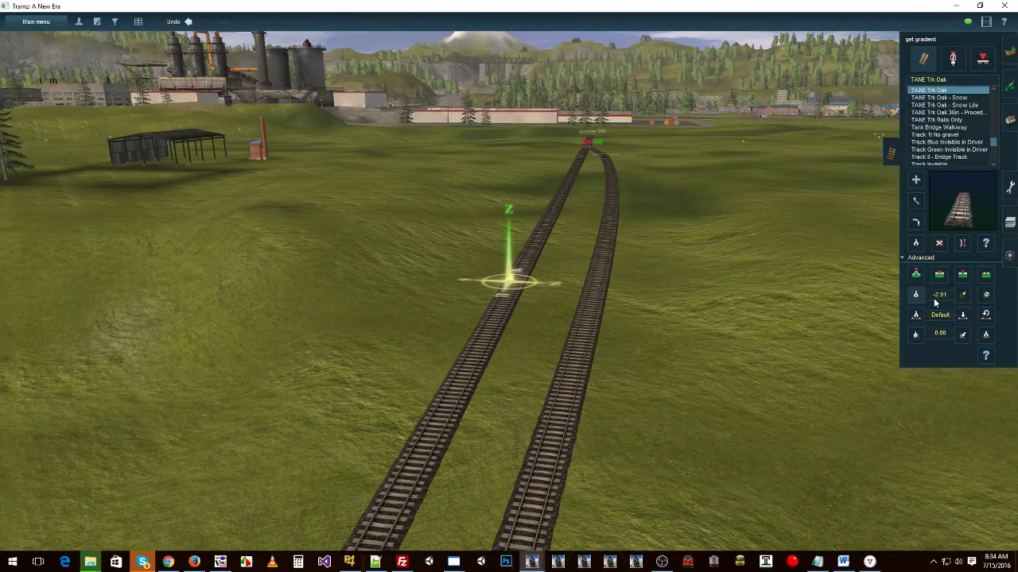
# - Examine the slope of the main track, siding and lead track from both directions, including at track level
pyautogui.moveTo(596, 205); pyautogui.dragTo(461, 270, button='right')
pyautogui.press('Right')
pyautogui.press('Down')
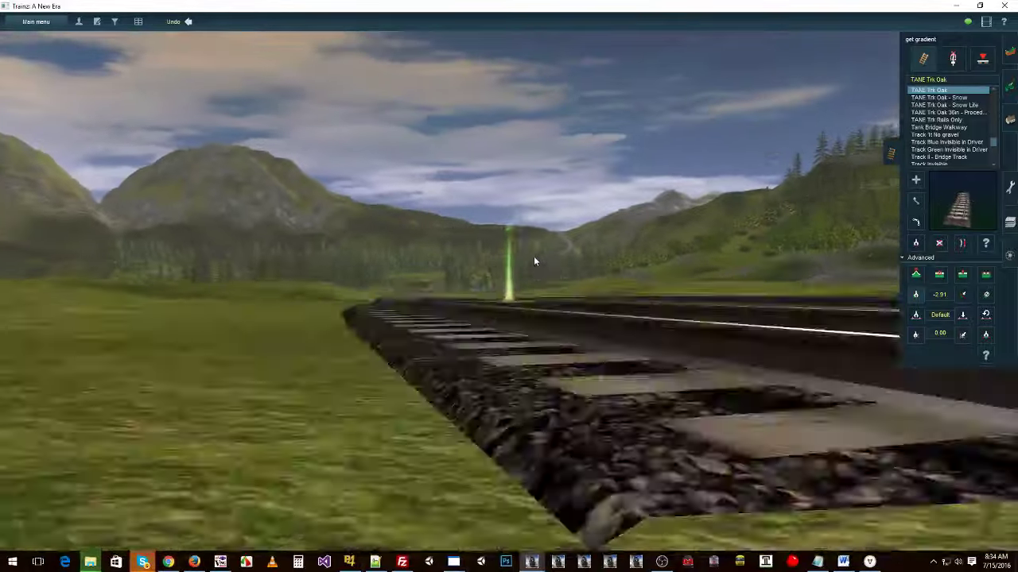
pyautogui.scroll(-5, 533, 260)
pyautogui.press('Up')
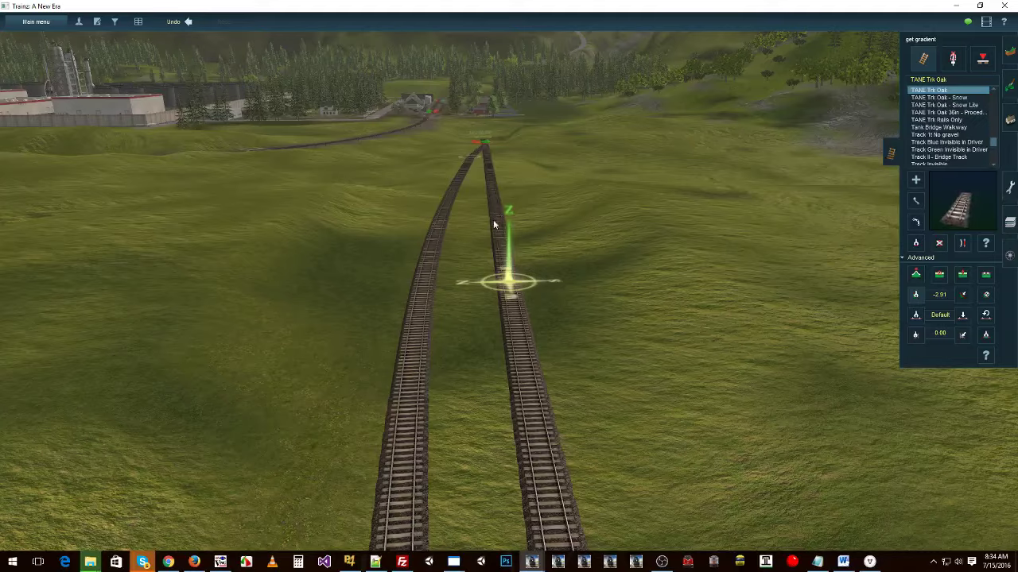
pyautogui.rightClick(482, 153)
pyautogui.rightClick(539, 317)
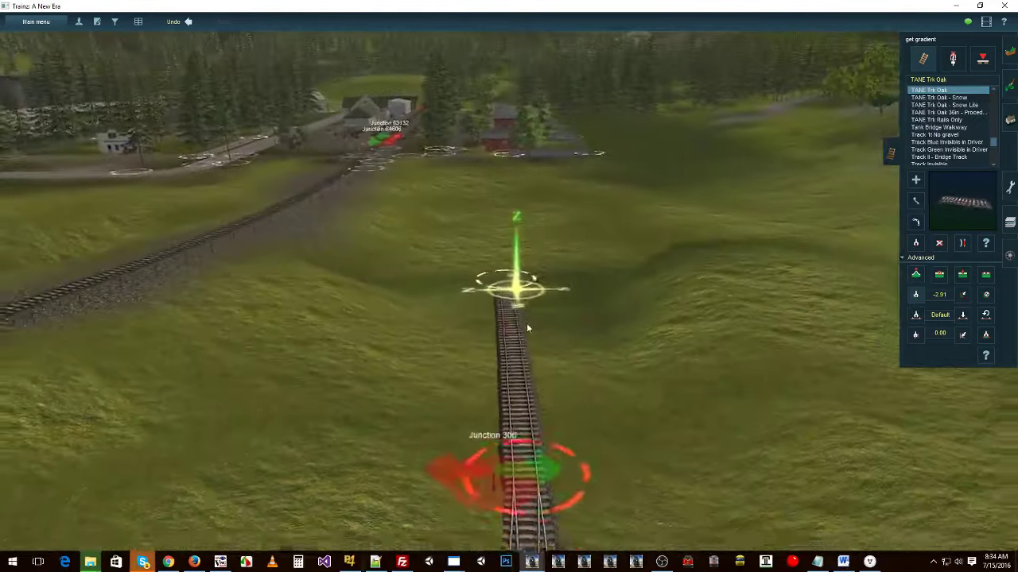
pyautogui.press('Right')
pyautogui.press('Right')
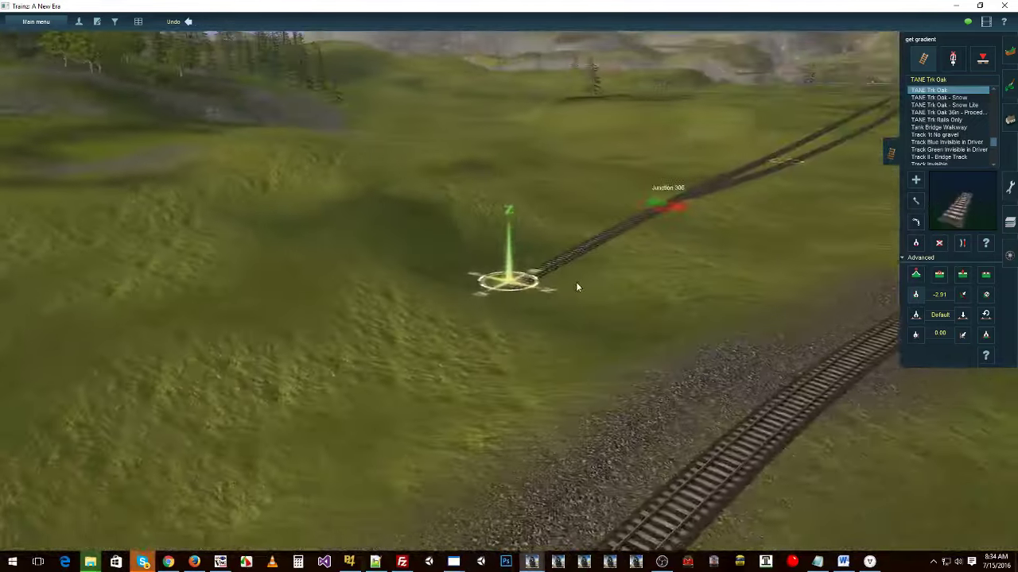
pyautogui.rightClick(611, 235)
pyautogui.press('Right')
pyautogui.press('Down')
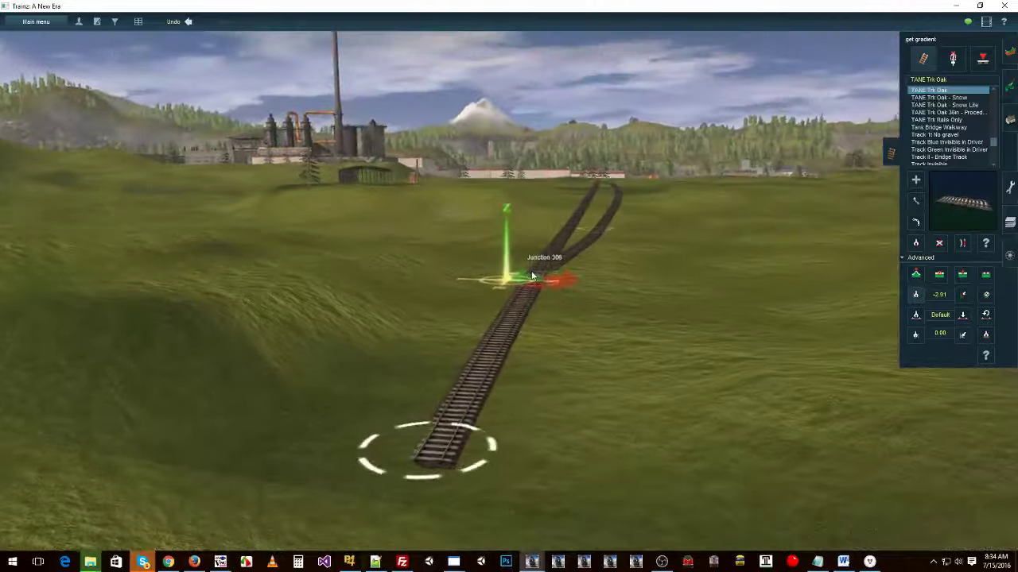
pyautogui.press('Up')
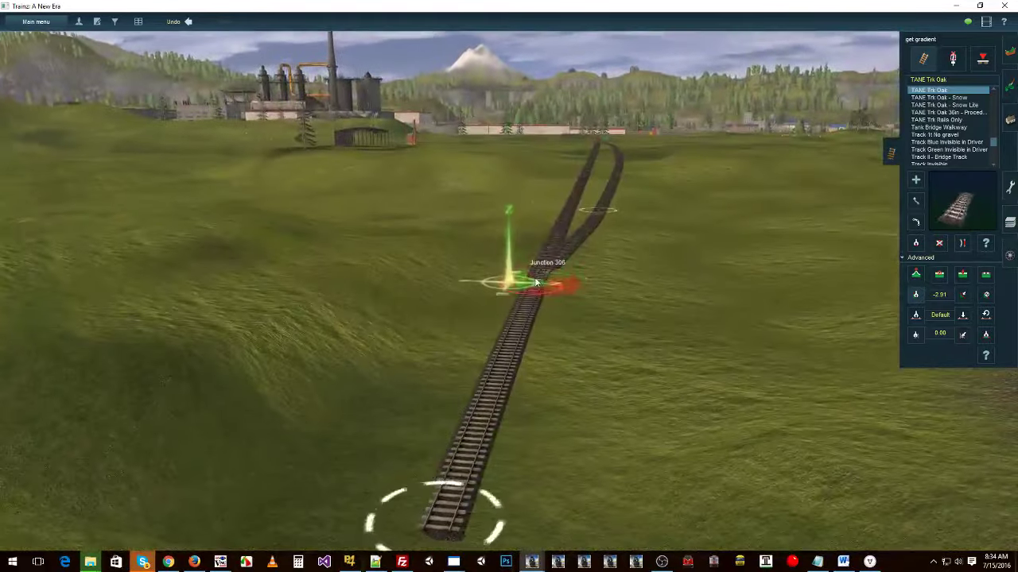
pyautogui.rightClick(538, 280)
pyautogui.rightClick(536, 253)
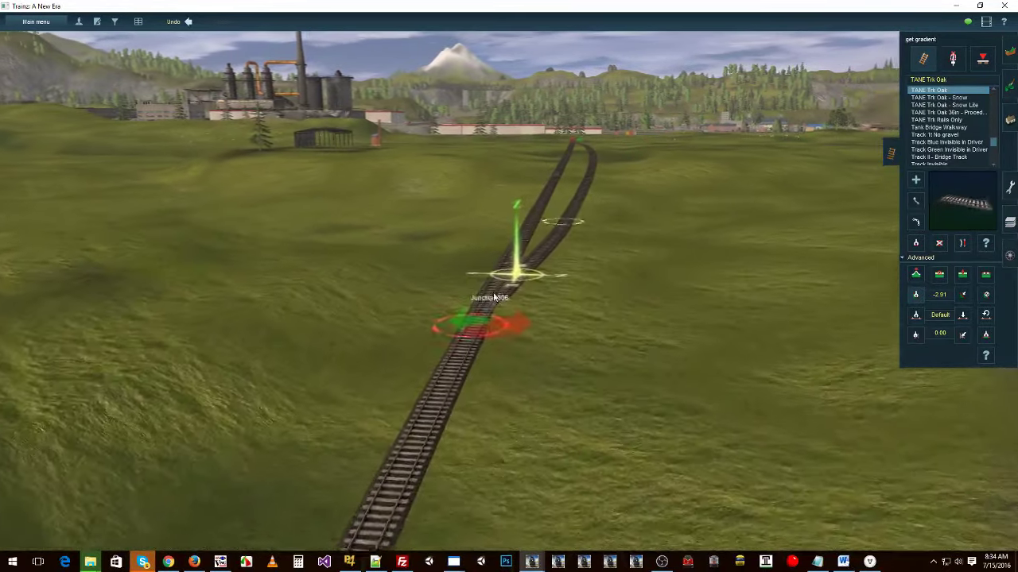
pyautogui.rightClick(522, 248)
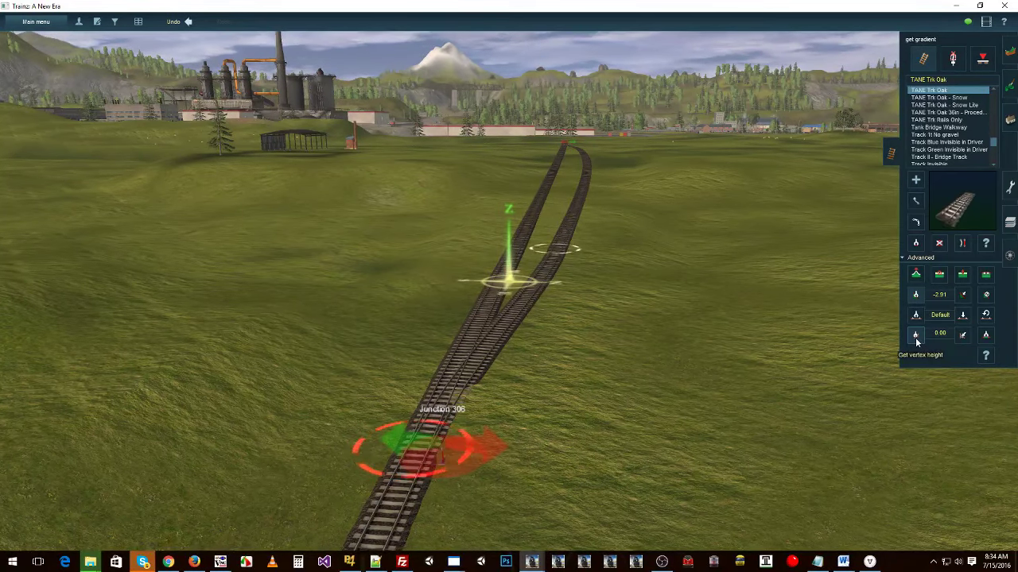
# - Get the vertex height of the near junction, Junction 306
pyautogui.click(915, 338)
pyautogui.rightClick(474, 440)
pyautogui.rightClick(491, 383)
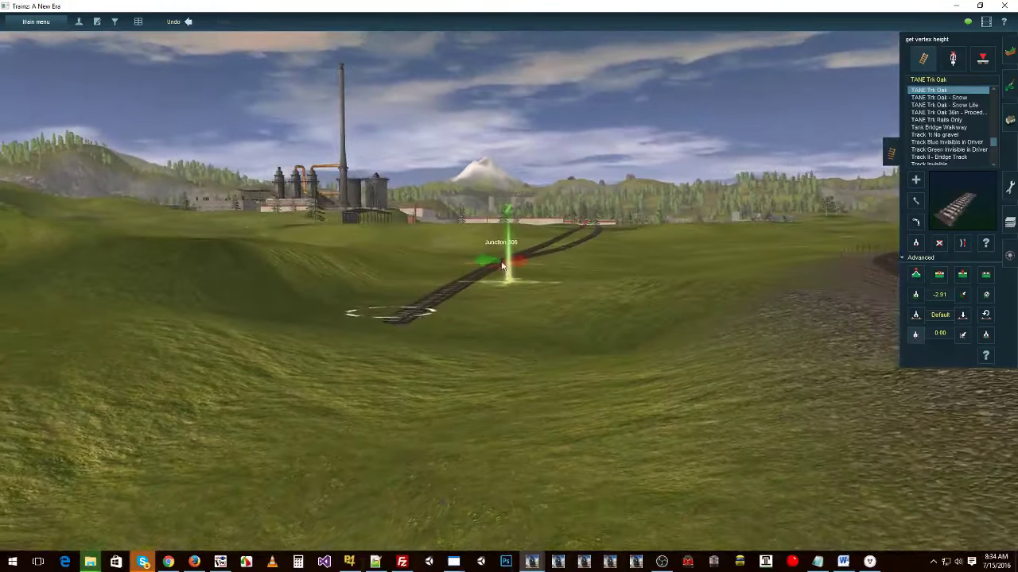
pyautogui.press('Up')
pyautogui.scroll(5, 513, 312)
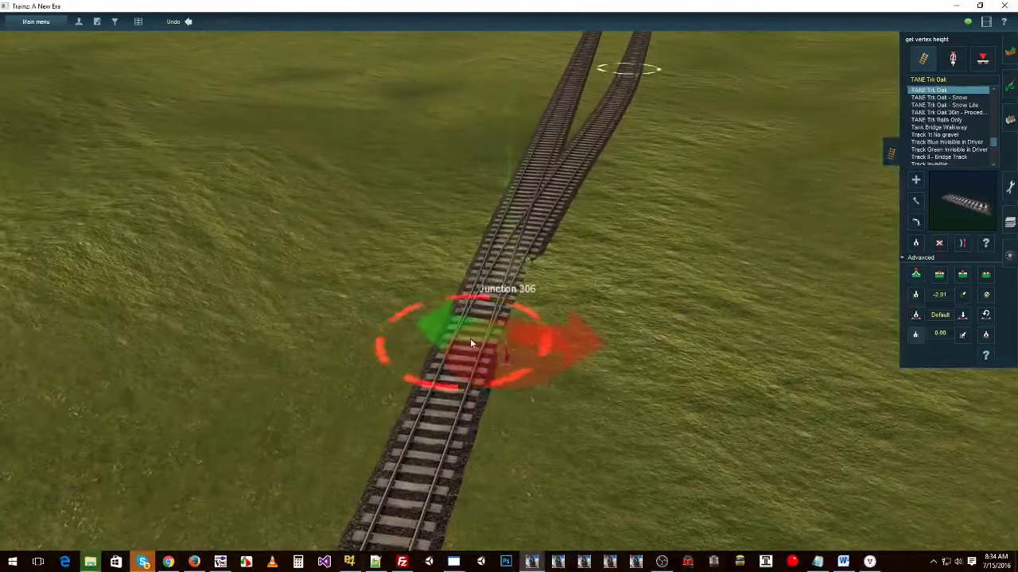
pyautogui.click(470, 341)
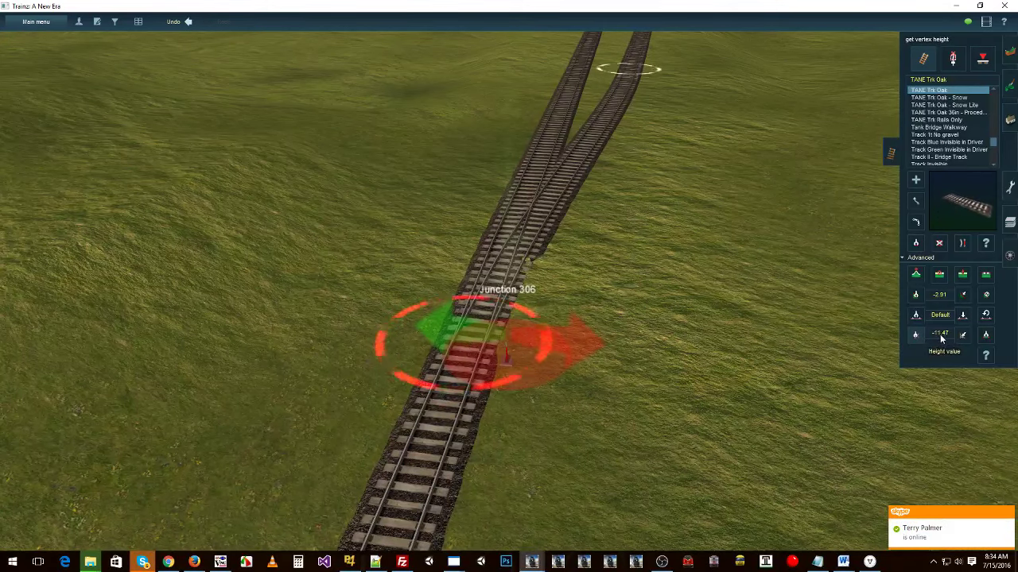
# - Apply the vertex height of -11.47 to the siding's spline point nearest Junction 306
pyautogui.rightClick(549, 332)
pyautogui.rightClick(448, 277)
pyautogui.press('Left')
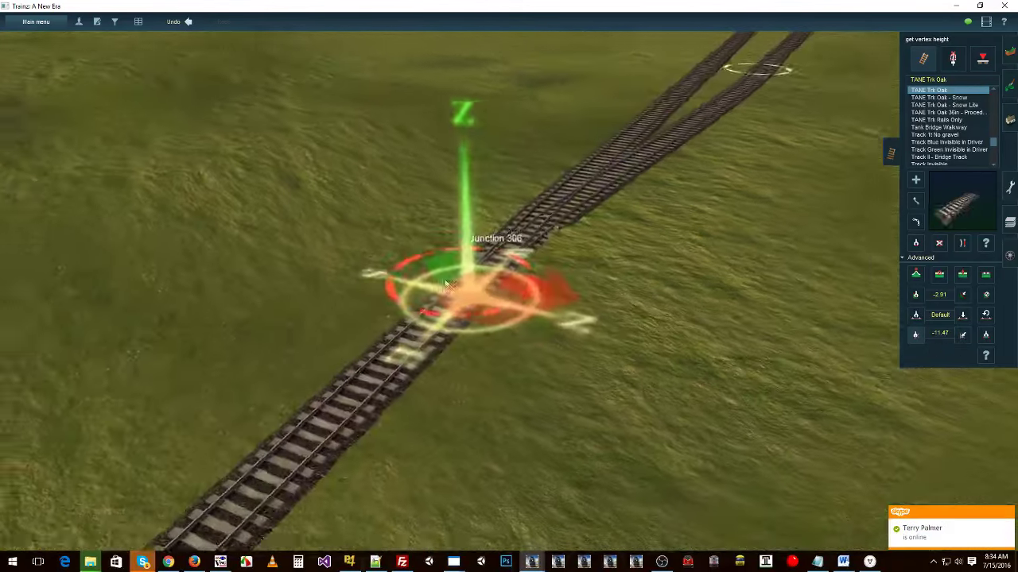
pyautogui.press('Down')
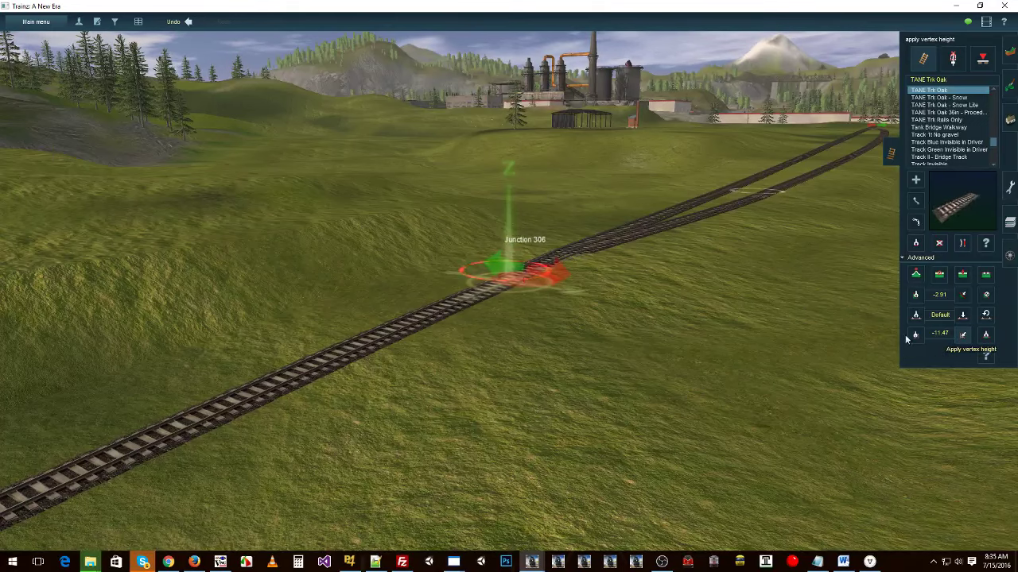
pyautogui.rightClick(770, 197)
pyautogui.press('Up')
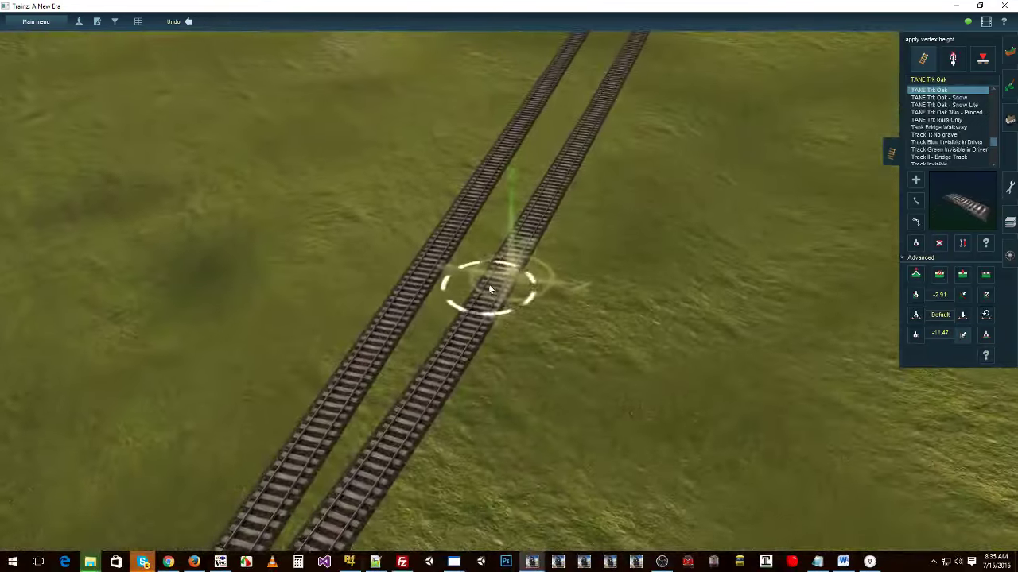
pyautogui.click(489, 289)
pyautogui.rightClick(480, 350)
pyautogui.press('Down')
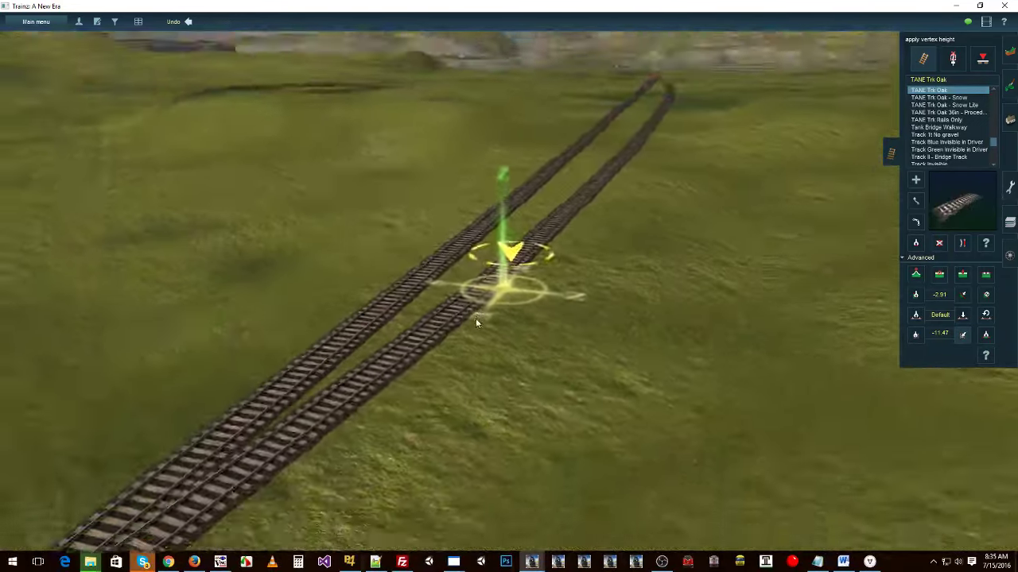
# - Apply the vertex height of -11.47 to the open end of the lead track before Junction 306
pyautogui.moveTo(475, 317); pyautogui.dragTo(441, 282, button='right')
pyautogui.press('Left')
pyautogui.rightClick(322, 349)
pyautogui.press('Up')
pyautogui.click(497, 361)
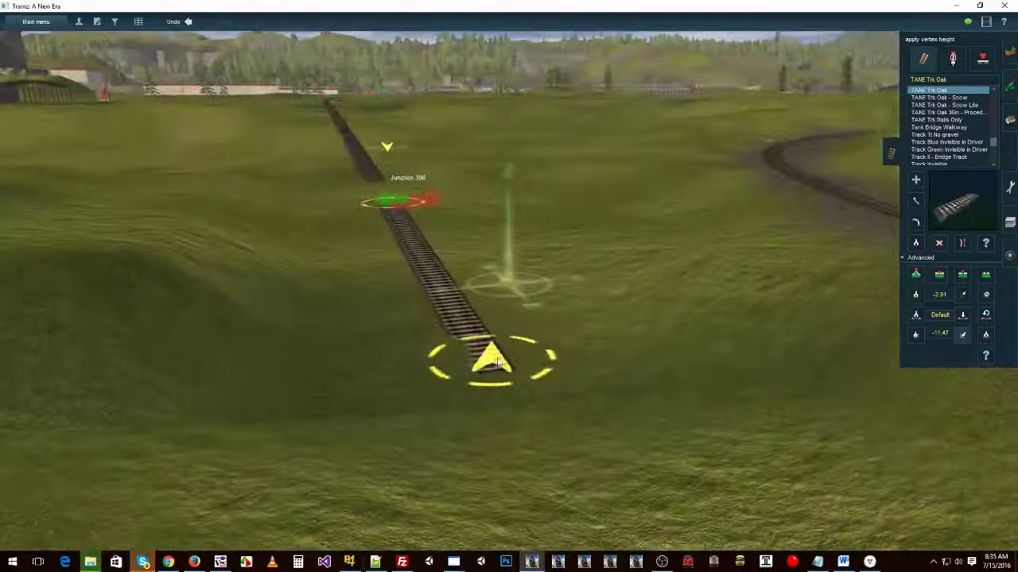
pyautogui.moveTo(500, 361); pyautogui.dragTo(498, 396, button='right')
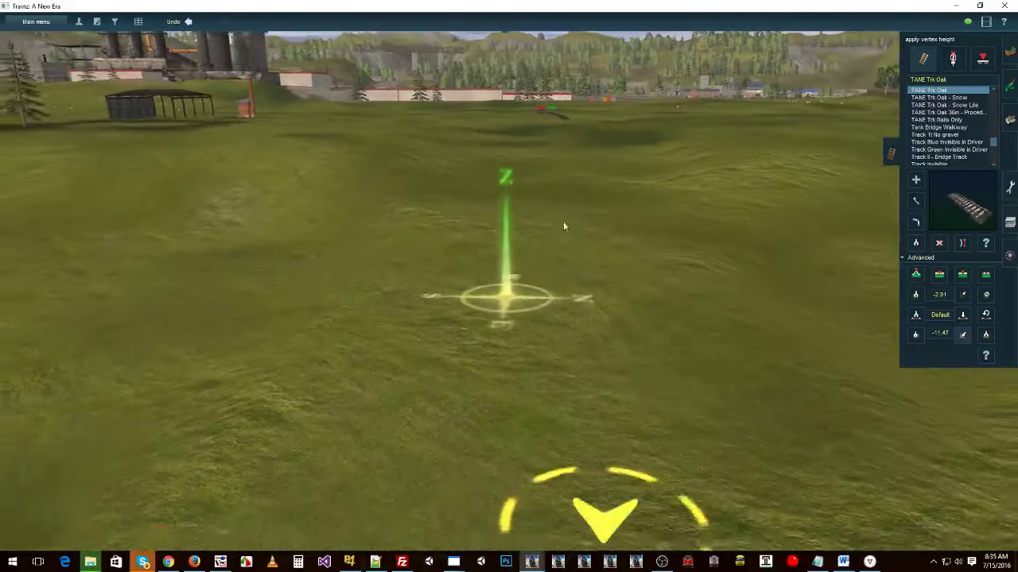
# - Apply the vertex height of -11.47 to the siding's far point, the far junction and the track's far end
pyautogui.rightClick(586, 137)
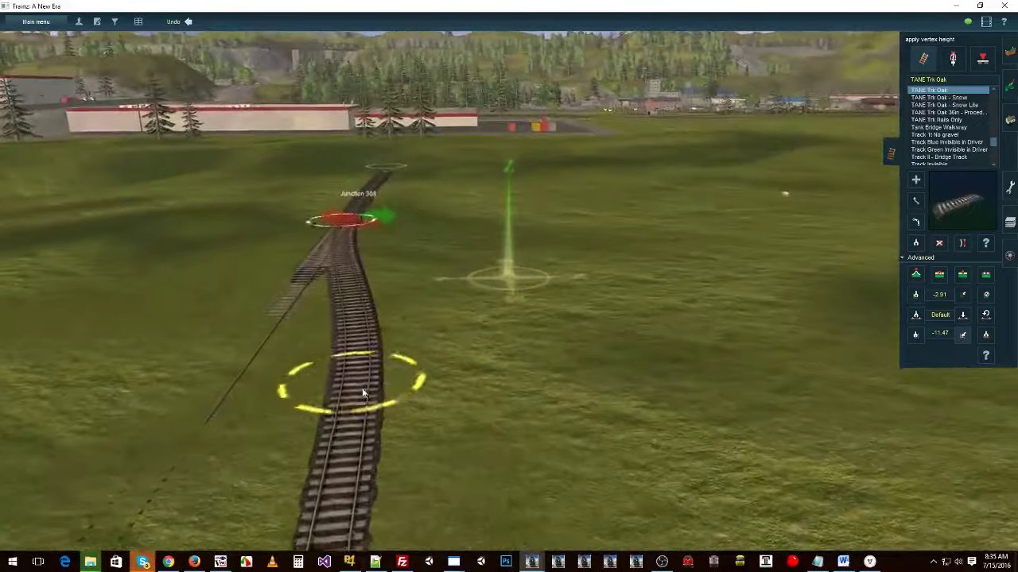
pyautogui.moveTo(358, 393); pyautogui.dragTo(511, 193, button='right')
pyautogui.rightClick(505, 174)
pyautogui.click(499, 332)
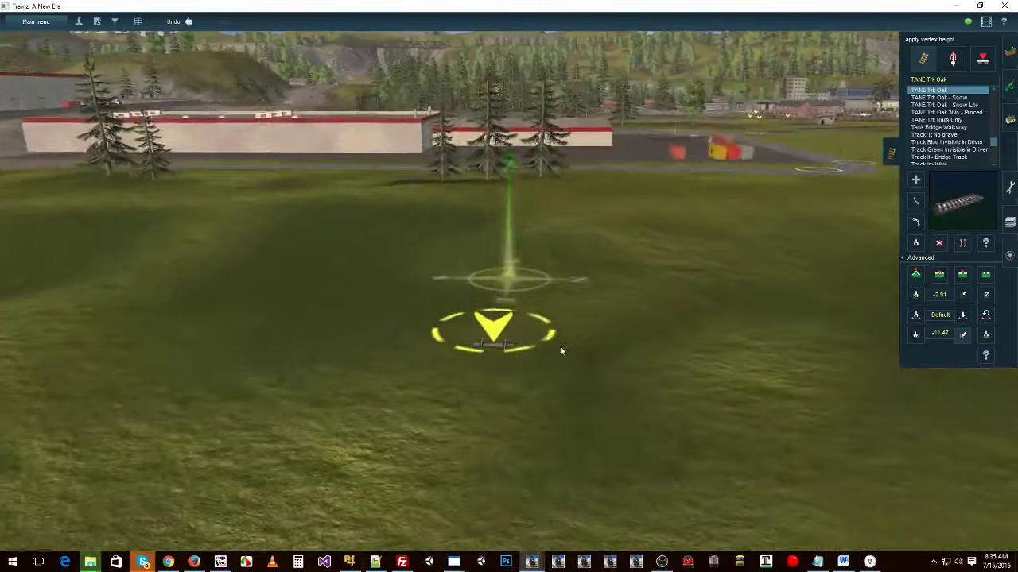
pyautogui.moveTo(550, 364); pyautogui.dragTo(503, 228, button='right')
pyautogui.moveTo(437, 193); pyautogui.dragTo(496, 288, button='right')
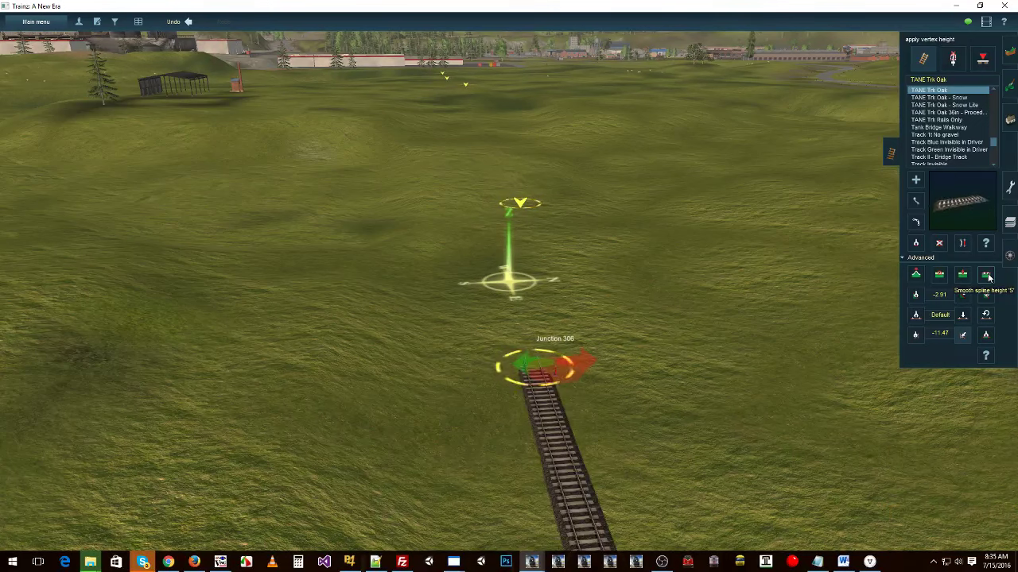
# - Smooth the spline height of the track just beyond Junction 306 and the end track beyond Junction 308
pyautogui.click(530, 322)
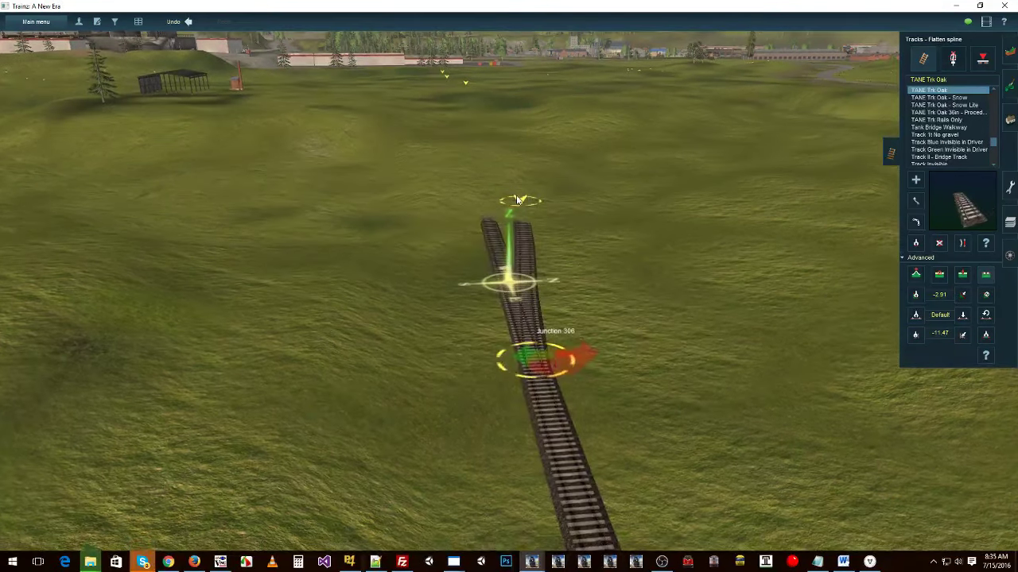
pyautogui.rightClick(478, 107)
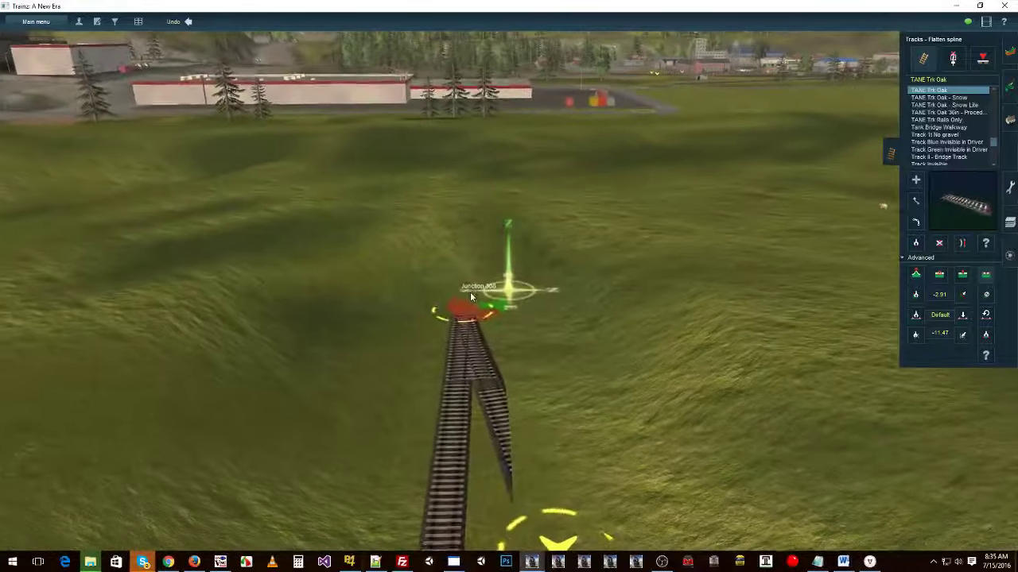
pyautogui.click(471, 295)
pyautogui.rightClick(475, 217)
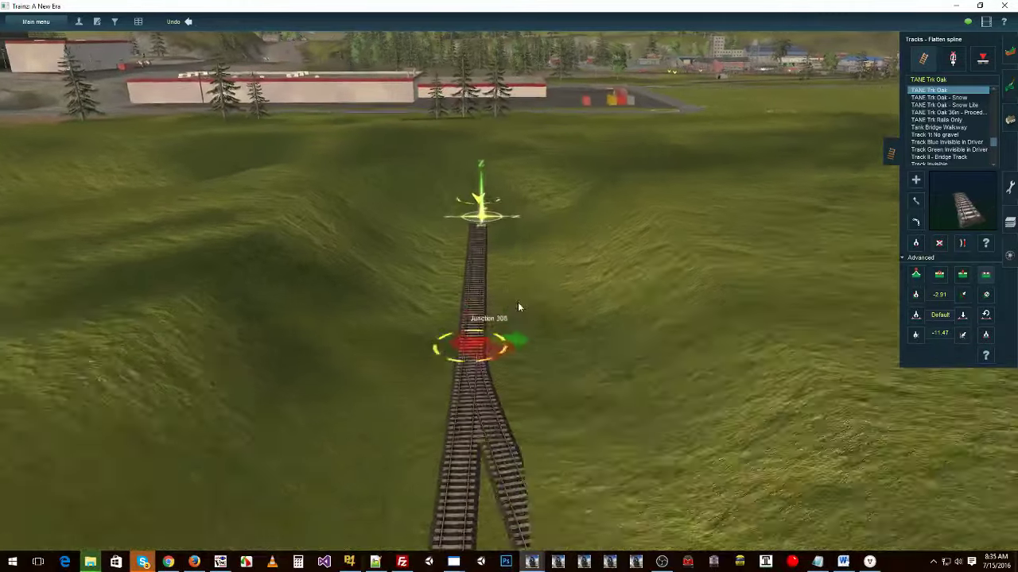
# - Smooth the spline height of the siding segment between Junction 308 and the siding's nearest spline point
pyautogui.press('Left')
pyautogui.rightClick(396, 278)
pyautogui.press('Left')
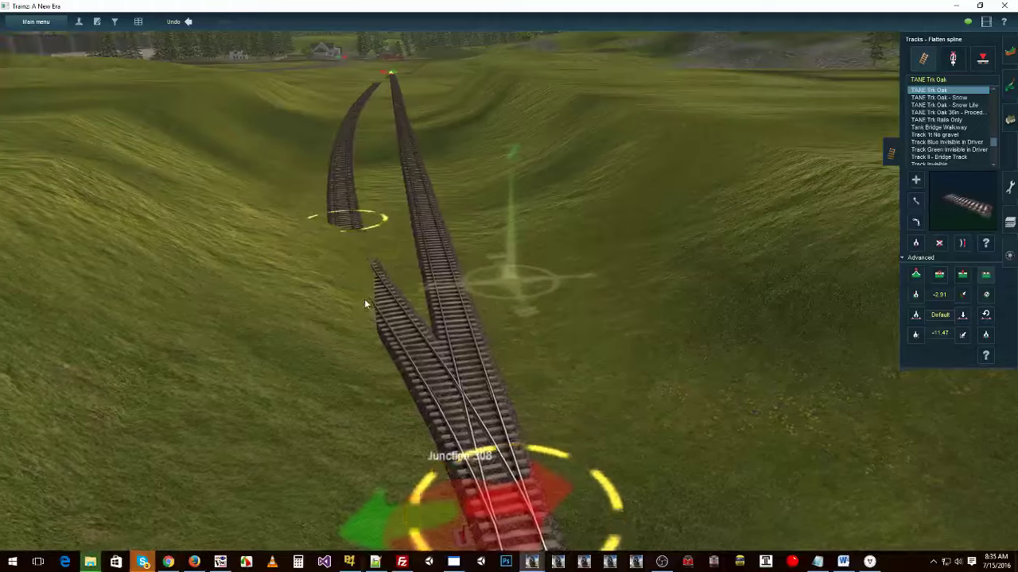
pyautogui.click(367, 283)
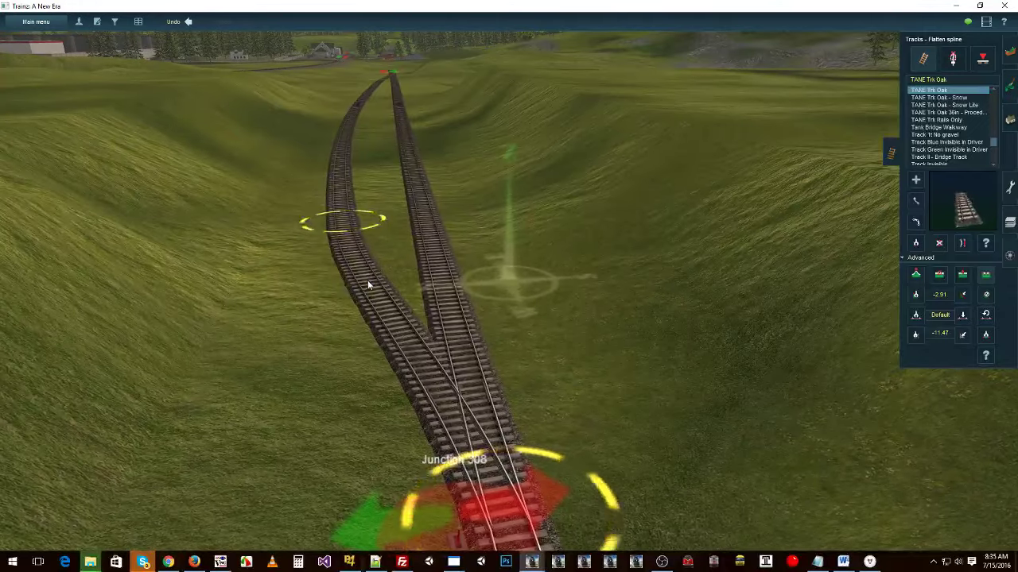
# - Get the gradient of the levelled track near Junction 308
pyautogui.rightClick(453, 353)
pyautogui.press('Down')
pyautogui.press('Left')
pyautogui.press('Up')
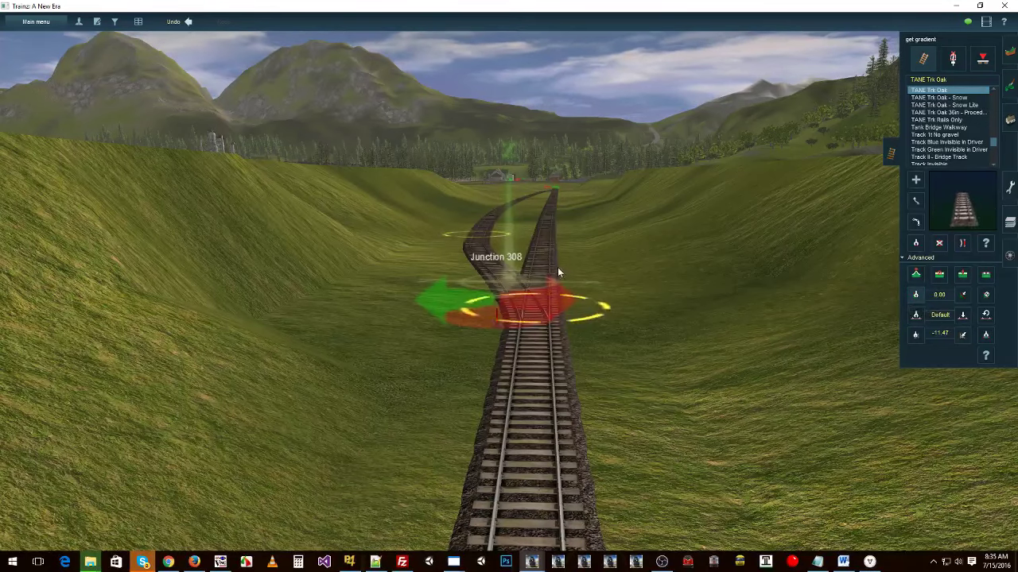
# - Smooth the spline height of the lead track between its open end and Junction 306
pyautogui.moveTo(528, 219); pyautogui.dragTo(548, 305, button='right')
pyautogui.press('Right')
pyautogui.rightClick(285, 308)
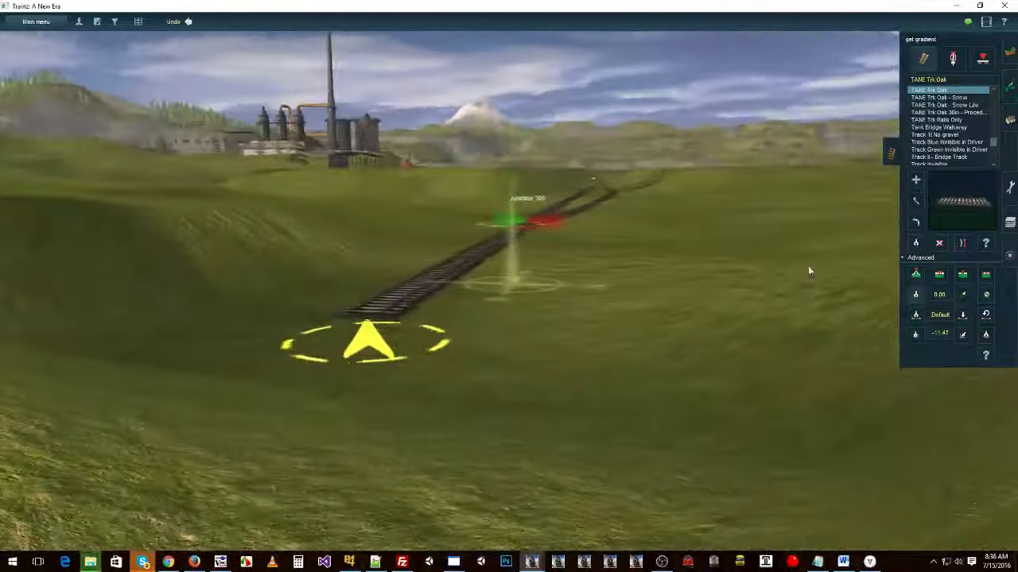
pyautogui.click(986, 275)
pyautogui.click(432, 289)
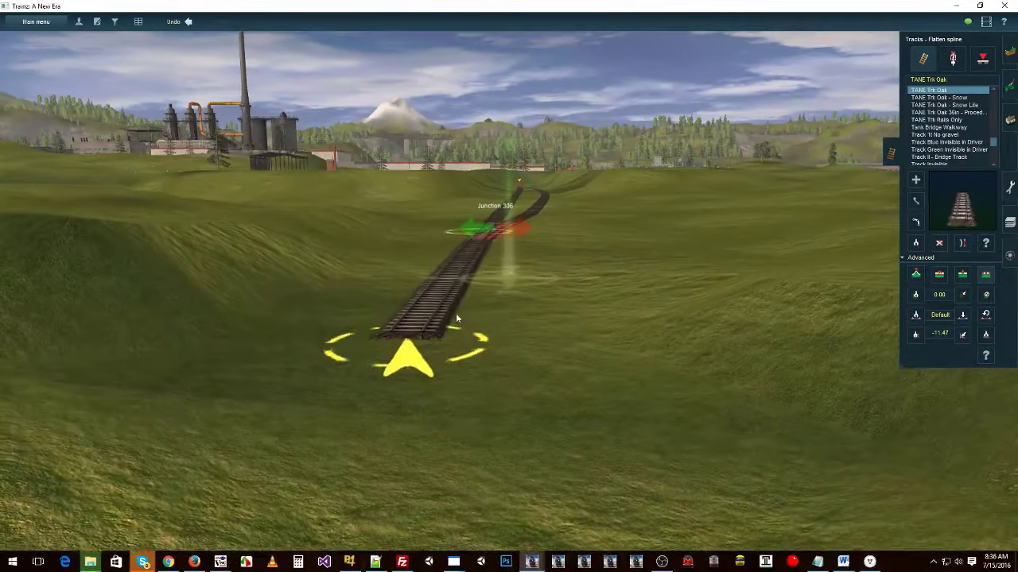
# - Examine the levelled track and the smoothed ground along it from the lead track to beyond Junction 308
pyautogui.moveTo(457, 287); pyautogui.dragTo(602, 245, button='right')
pyautogui.rightClick(306, 446)
pyautogui.moveTo(484, 268); pyautogui.dragTo(369, 329, button='right')
pyautogui.rightClick(568, 302)
pyautogui.moveTo(567, 302); pyautogui.dragTo(570, 342, button='right')
pyautogui.rightClick(665, 238)
pyautogui.rightClick(570, 343)
pyautogui.moveTo(574, 230); pyautogui.dragTo(548, 220, button='right')
pyautogui.rightClick(485, 252)
pyautogui.press('Left')
pyautogui.press('Down')
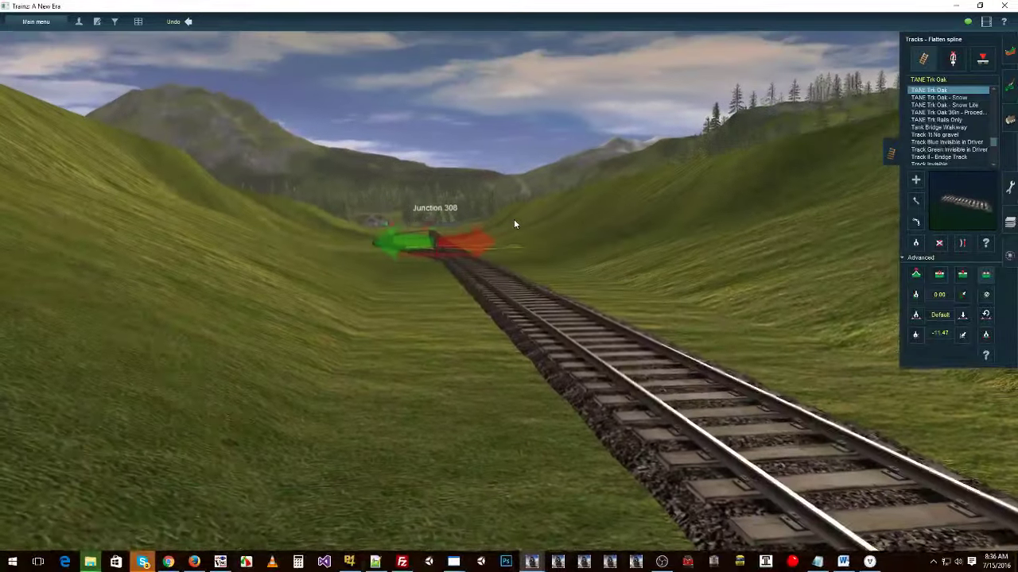
# - Raise Junction 308 well above the ground with the Adjust spline height tool
pyautogui.press('Left')
pyautogui.press('Up')
pyautogui.rightClick(480, 192)
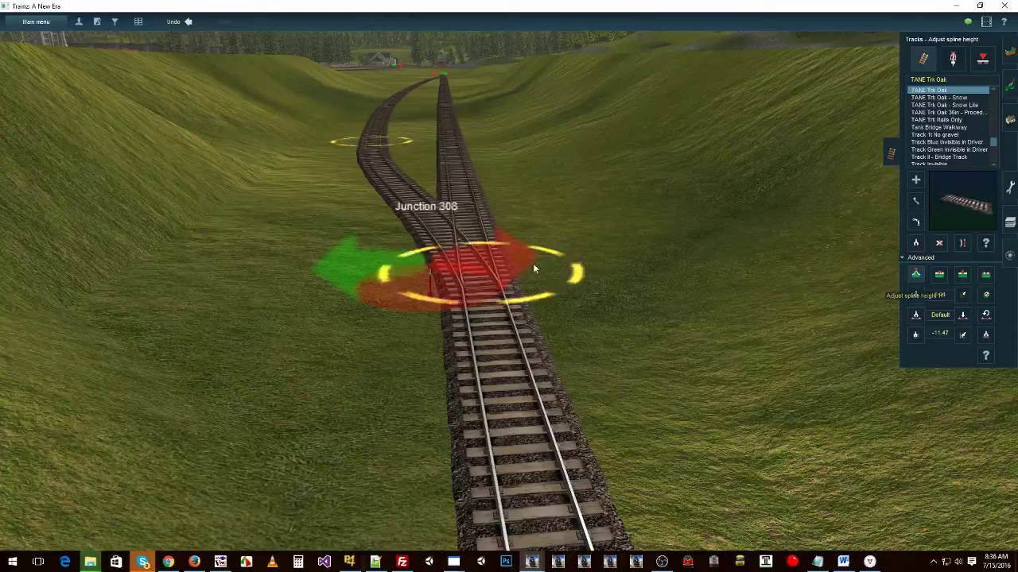
pyautogui.moveTo(473, 292); pyautogui.dragTo(477, 241)
pyautogui.rightClick(477, 241)
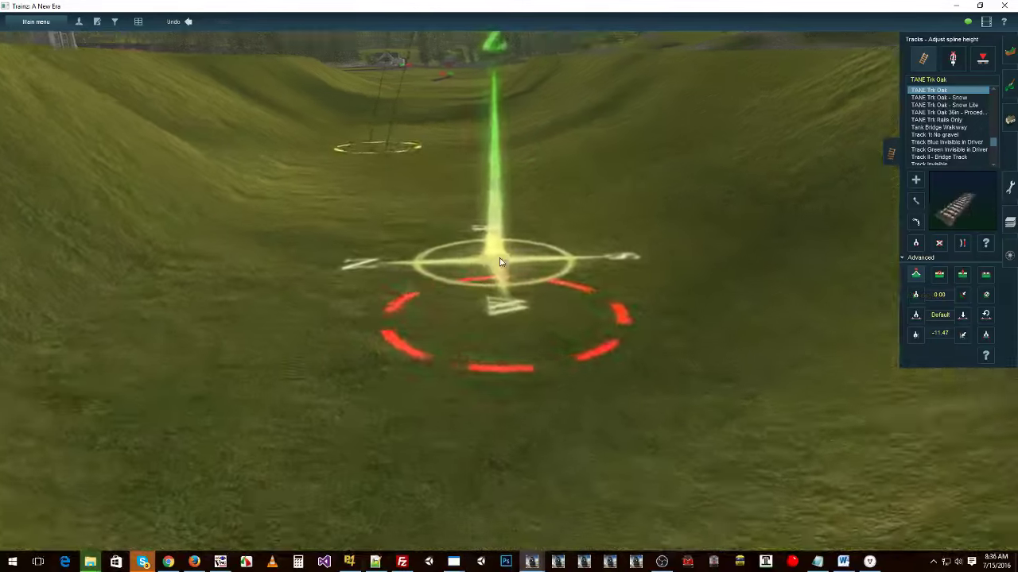
pyautogui.scroll(-5, 501, 262)
pyautogui.press('Left')
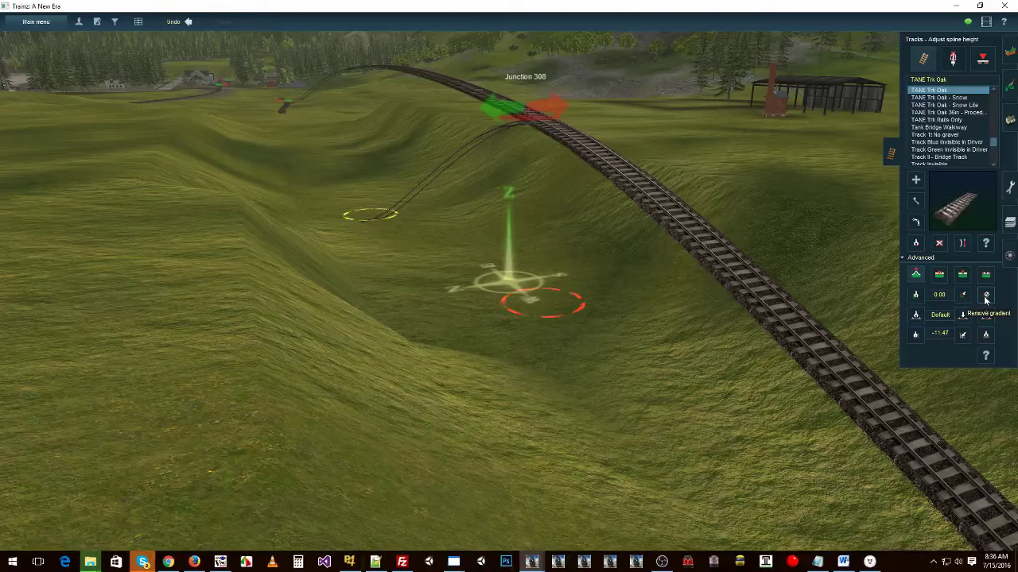
# - Remove the gradient from the raised Junction 308
pyautogui.rightClick(493, 266)
pyautogui.press('Up')
pyautogui.press('Left')
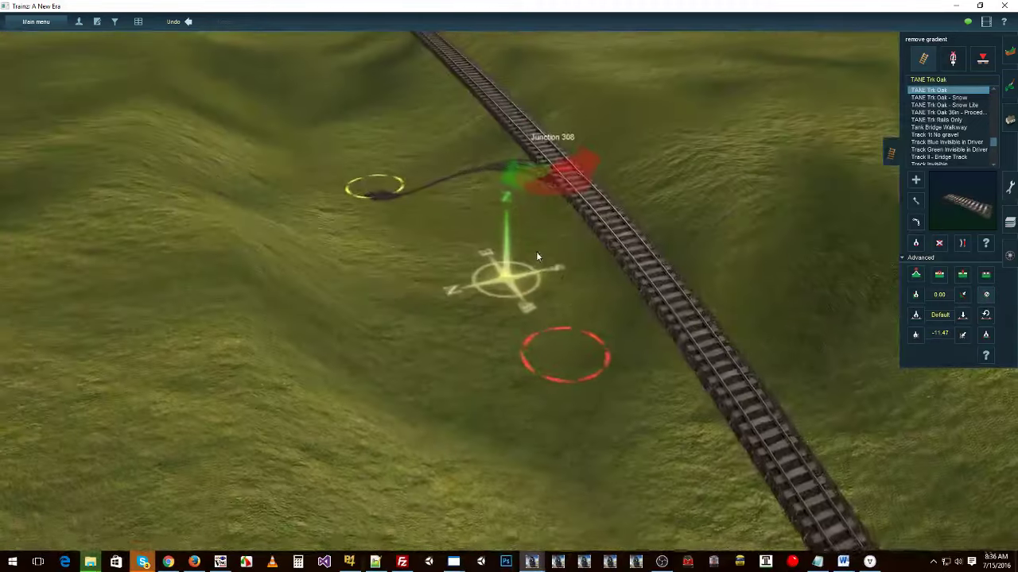
pyautogui.moveTo(502, 372); pyautogui.dragTo(570, 181, button='right')
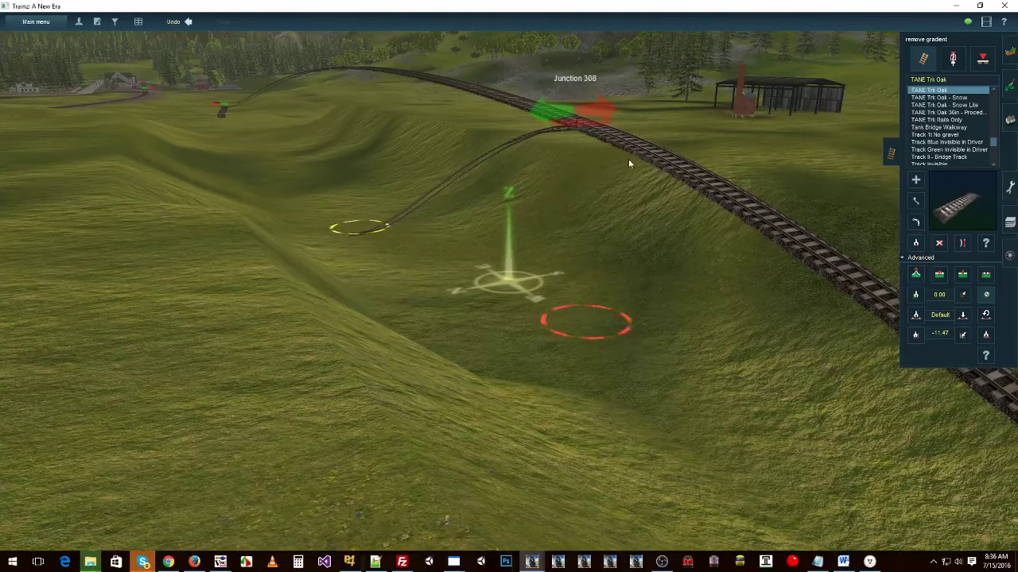
pyautogui.click(585, 323)
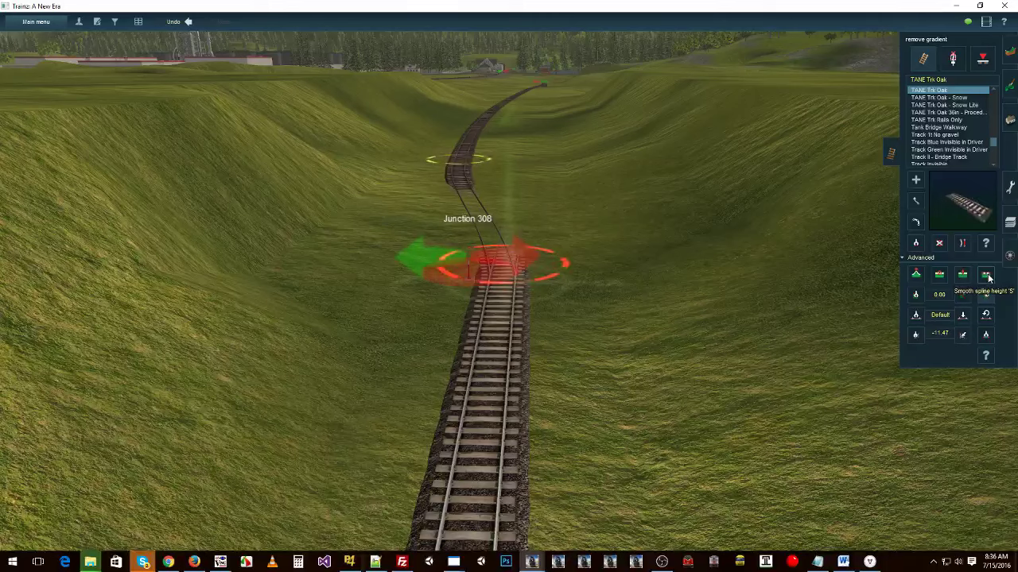
# - Raise Junction 308 above the ground again and smooth the spline height of the track beside it
pyautogui.moveTo(519, 276); pyautogui.dragTo(526, 135)
pyautogui.click(986, 275)
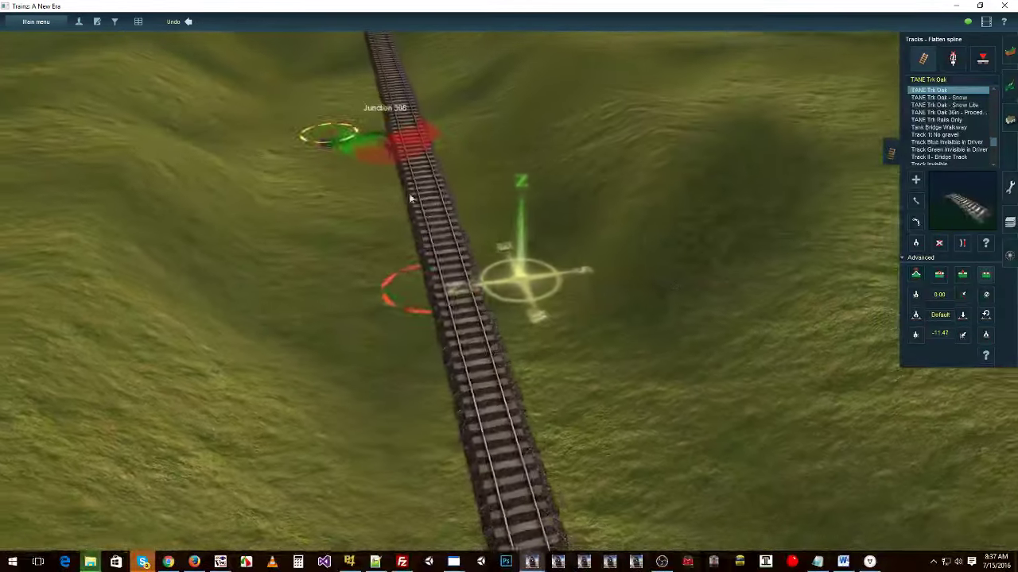
pyautogui.click(406, 189)
pyautogui.rightClick(375, 332)
pyautogui.press('Left')
pyautogui.press('Down')
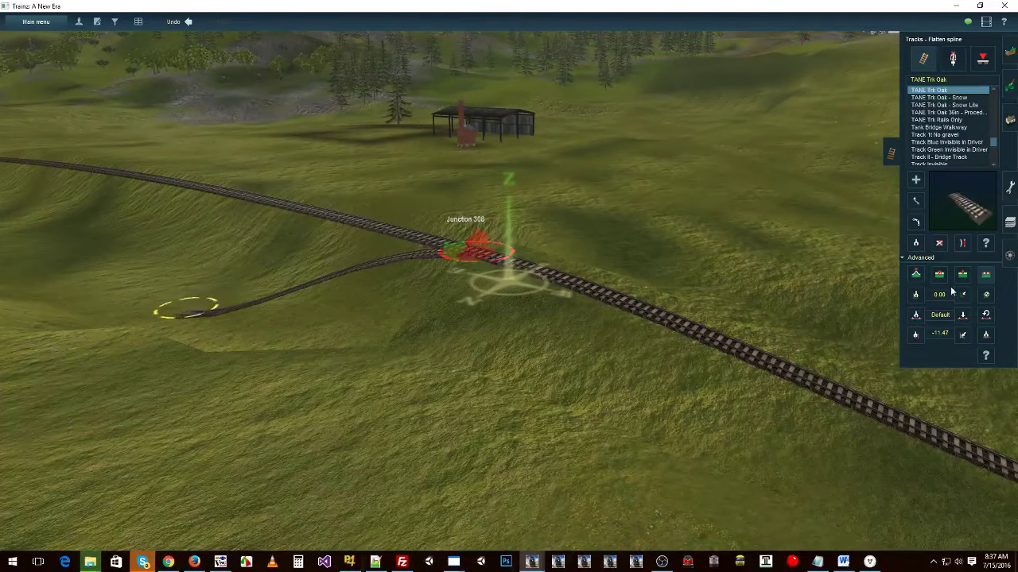
# - Undo the last spline smoothing and remove the gradient from Junction 308 again
pyautogui.hotkey('ctrl', 'z')
pyautogui.click(987, 296)
pyautogui.rightClick(489, 219)
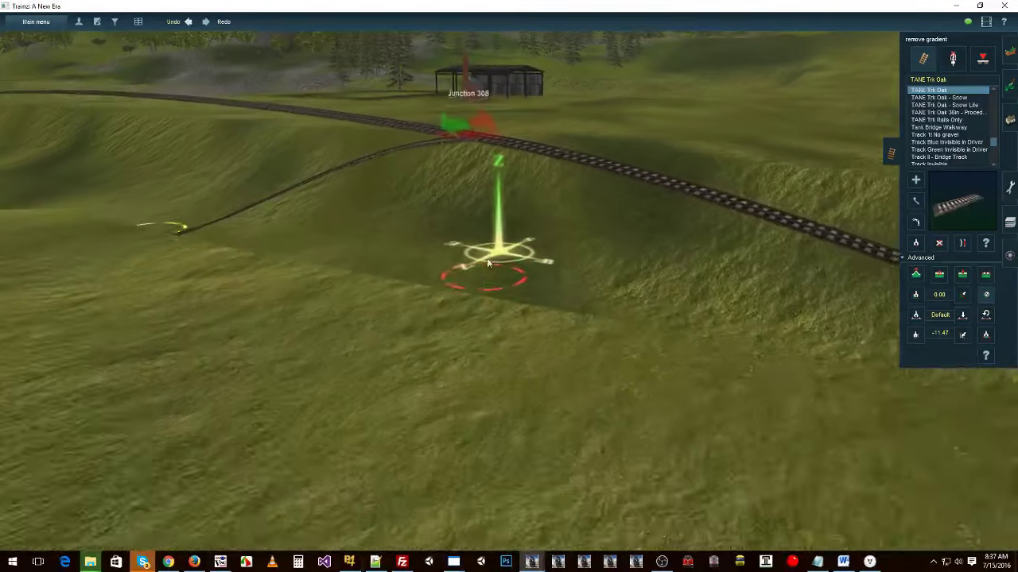
pyautogui.click(485, 276)
pyautogui.rightClick(458, 311)
pyautogui.press('Left')
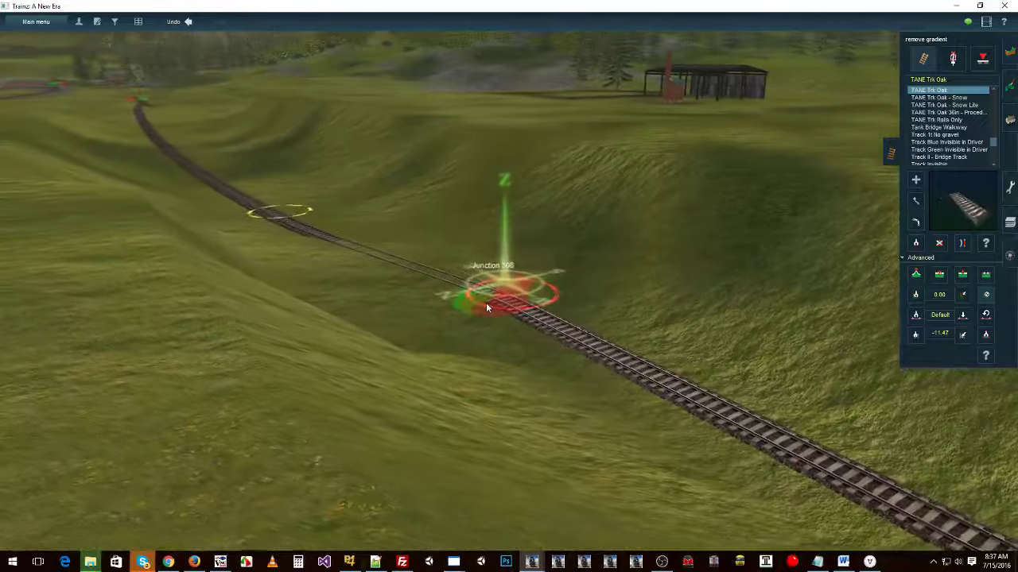
pyautogui.press('Left')
pyautogui.rightClick(478, 244)
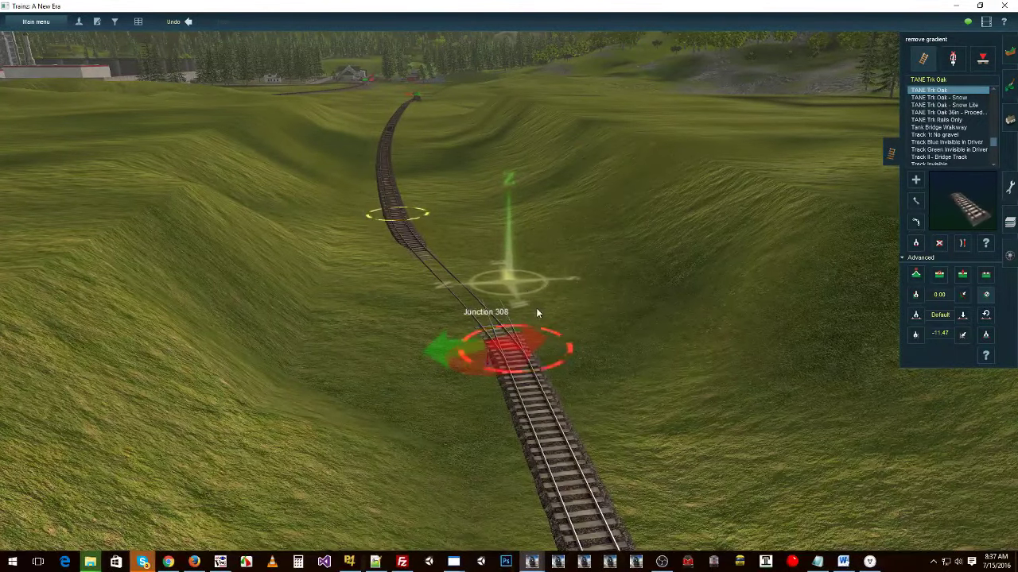
pyautogui.rightClick(507, 319)
pyautogui.press('Left')
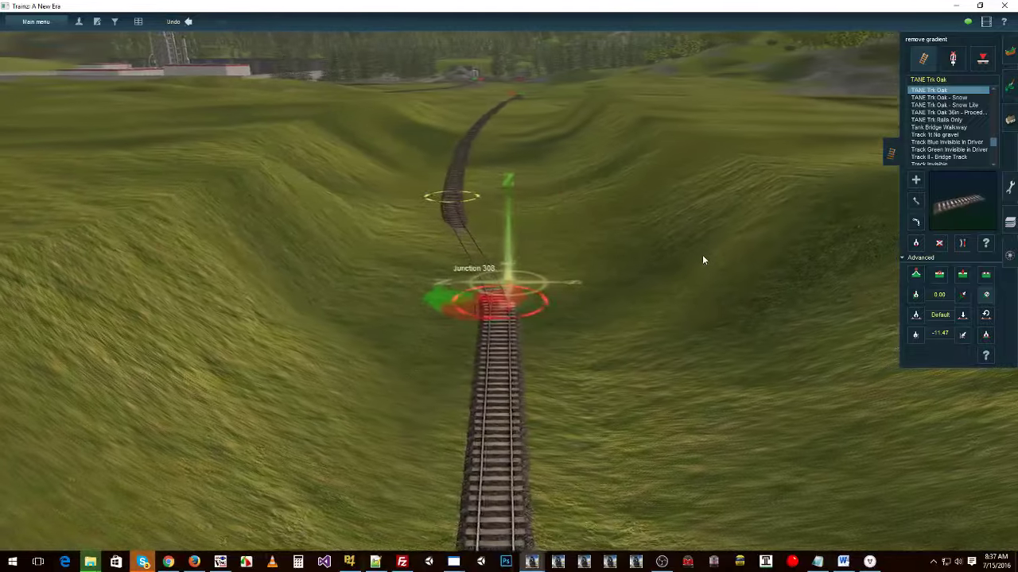
# - Undo the trial height and gradient changes made to Junction 308
pyautogui.hotkey('ctrl', 'z')
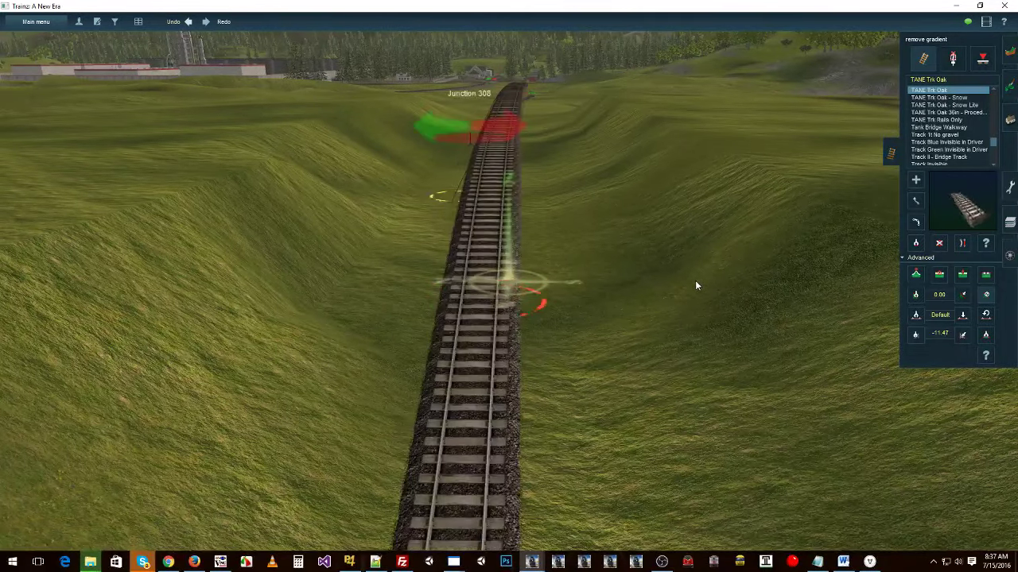
pyautogui.hotkey('ctrl', 'z')
pyautogui.hotkey('ctrl', 'z')
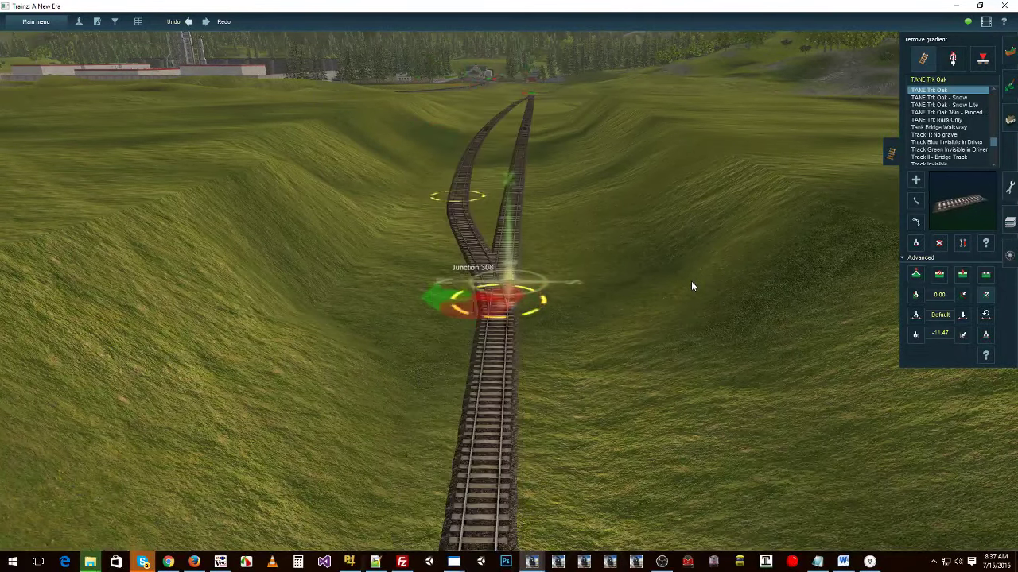
# - Move Junction 308 slightly to refine the alignment where the siding meets the main track
pyautogui.rightClick(487, 292)
pyautogui.scroll(4, 525, 302)
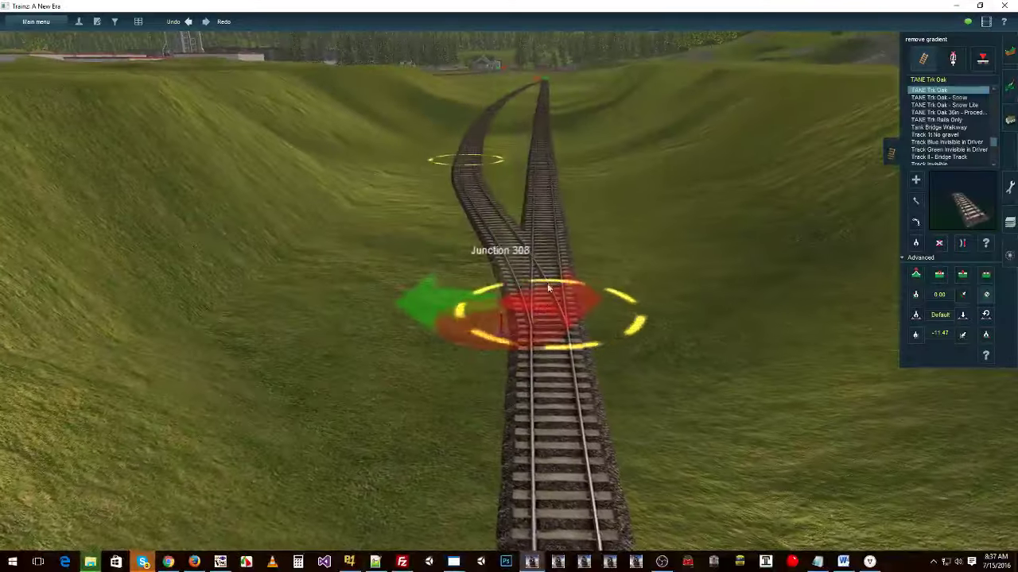
pyautogui.press('Up')
pyautogui.rightClick(550, 265)
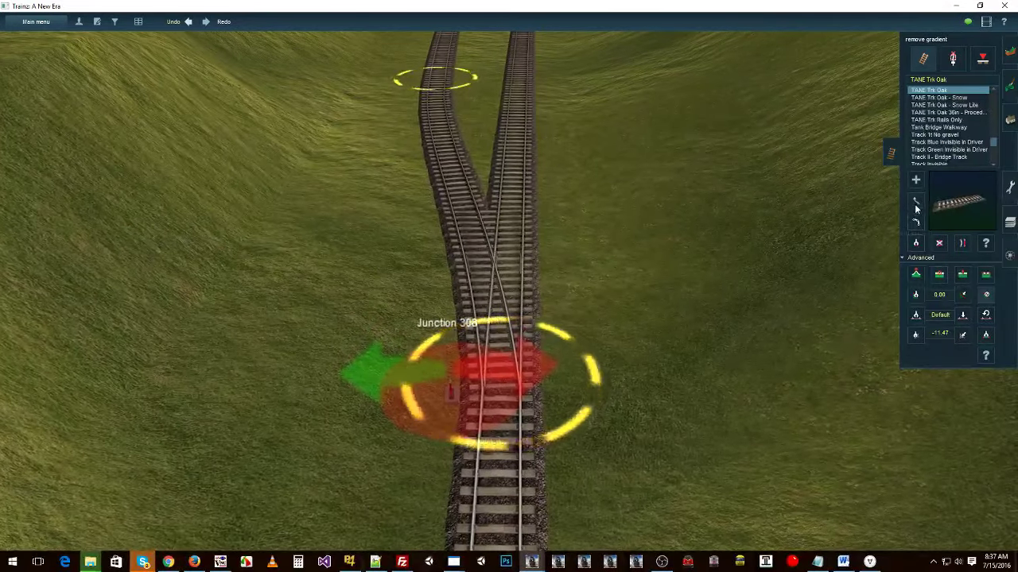
pyautogui.click(500, 394)
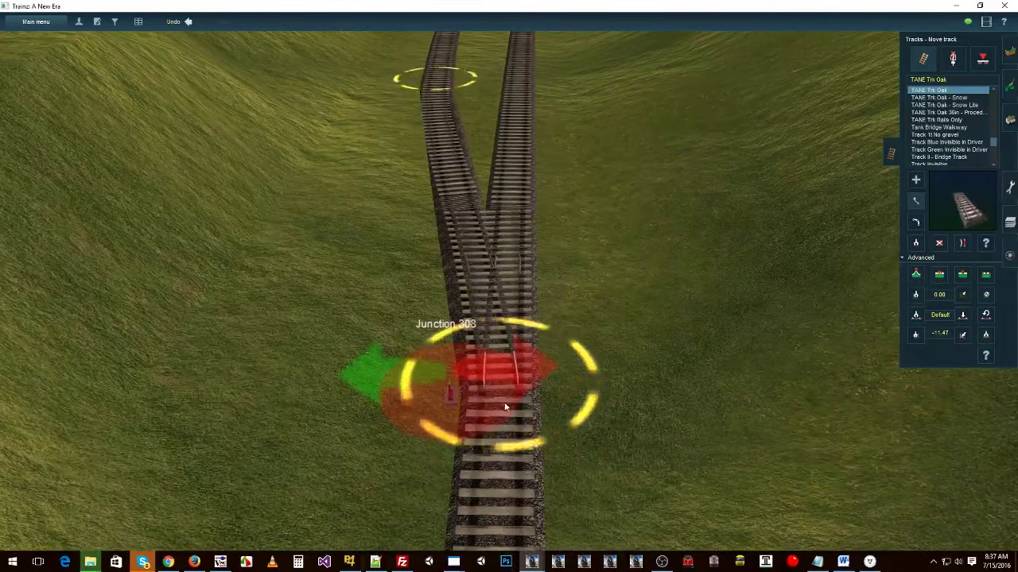
pyautogui.scroll(4, 504, 409)
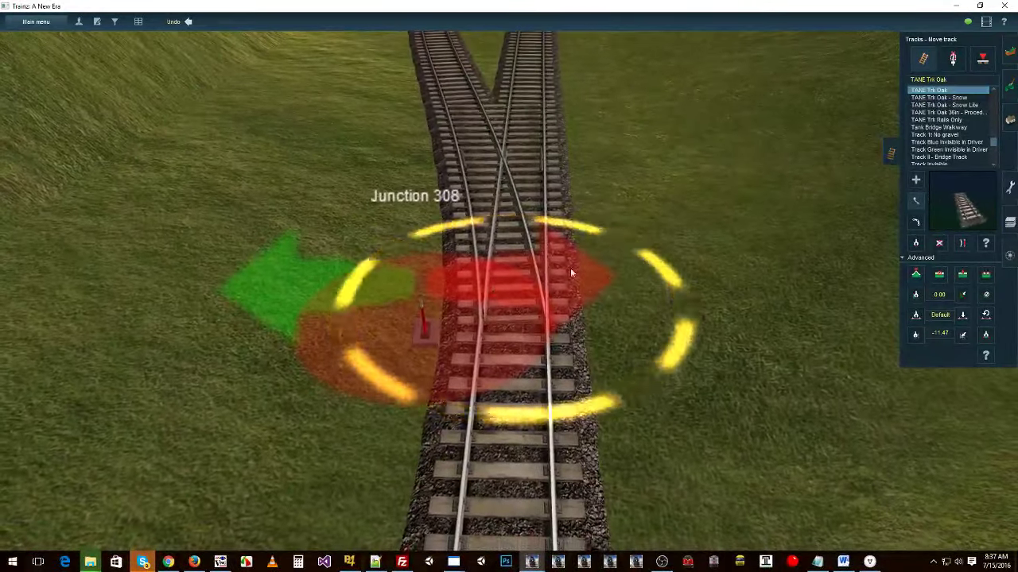
pyautogui.scroll(-5, 484, 329)
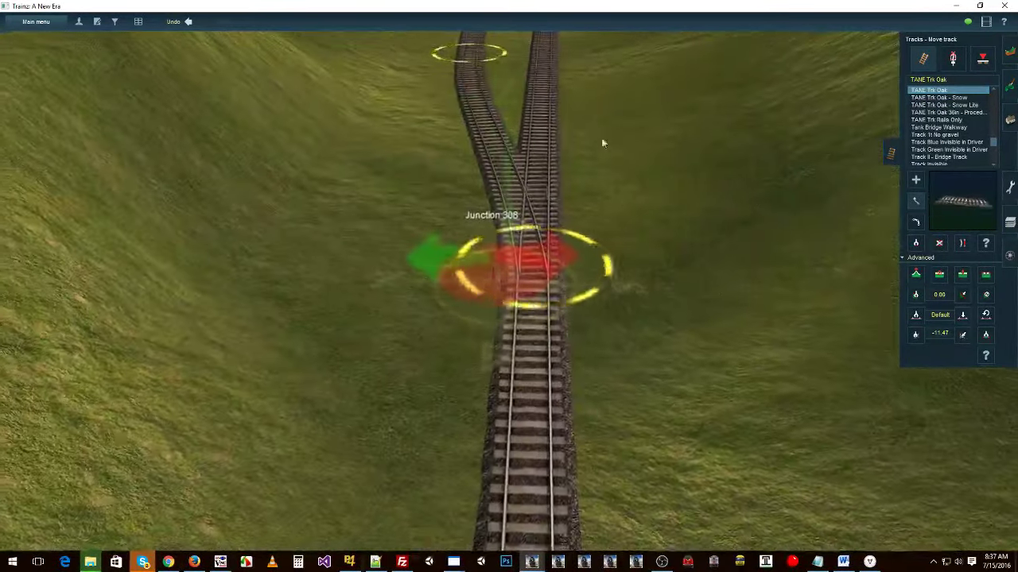
# - Reposition Junction 306 at the other end of the siding with the Move track tool
pyautogui.rightClick(581, 49)
pyautogui.rightClick(516, 50)
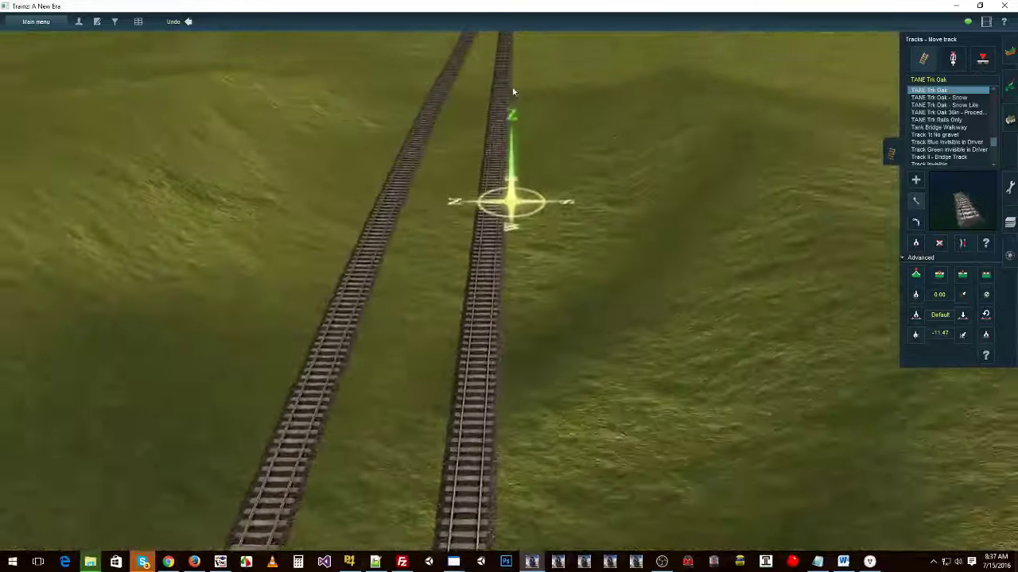
pyautogui.rightClick(509, 89)
pyautogui.rightClick(509, 99)
pyautogui.rightClick(510, 116)
pyautogui.press('Left')
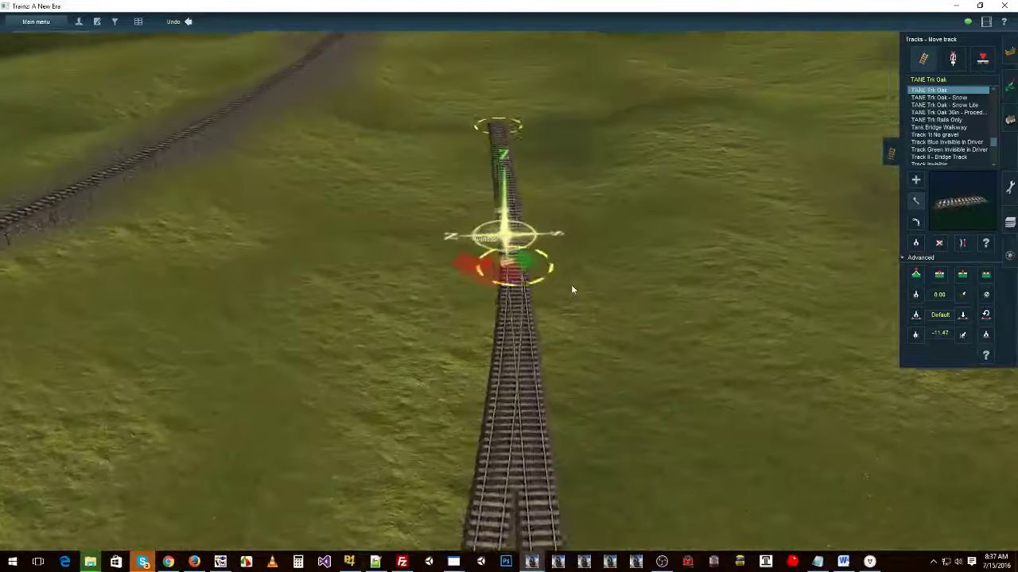
pyautogui.moveTo(612, 293); pyautogui.dragTo(516, 168, button='right')
pyautogui.moveTo(516, 169); pyautogui.dragTo(644, 388)
pyautogui.rightClick(644, 388)
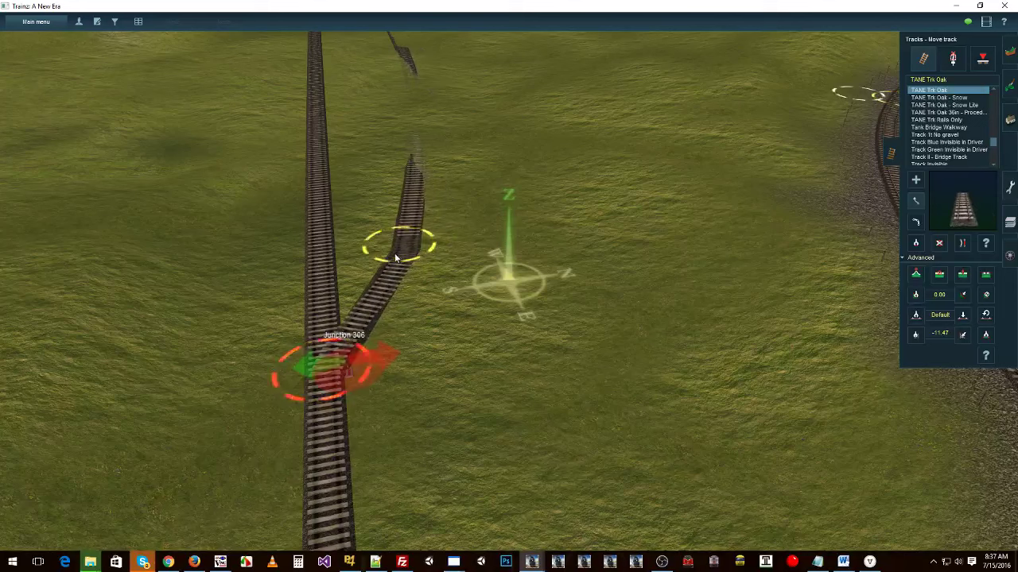
# - Move the siding's spline point nearest Junction 306 closer to the main track to ease the turnout curve
pyautogui.moveTo(375, 232); pyautogui.dragTo(357, 217)
pyautogui.rightClick(341, 275)
pyautogui.scroll(6, 452, 273)
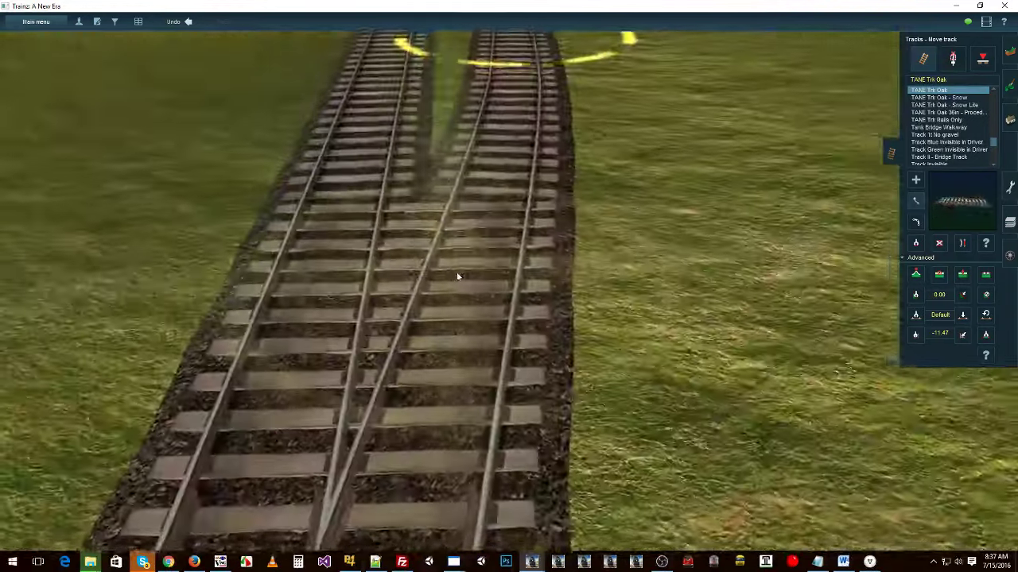
pyautogui.scroll(-5, 482, 289)
pyautogui.scroll(-3, 489, 291)
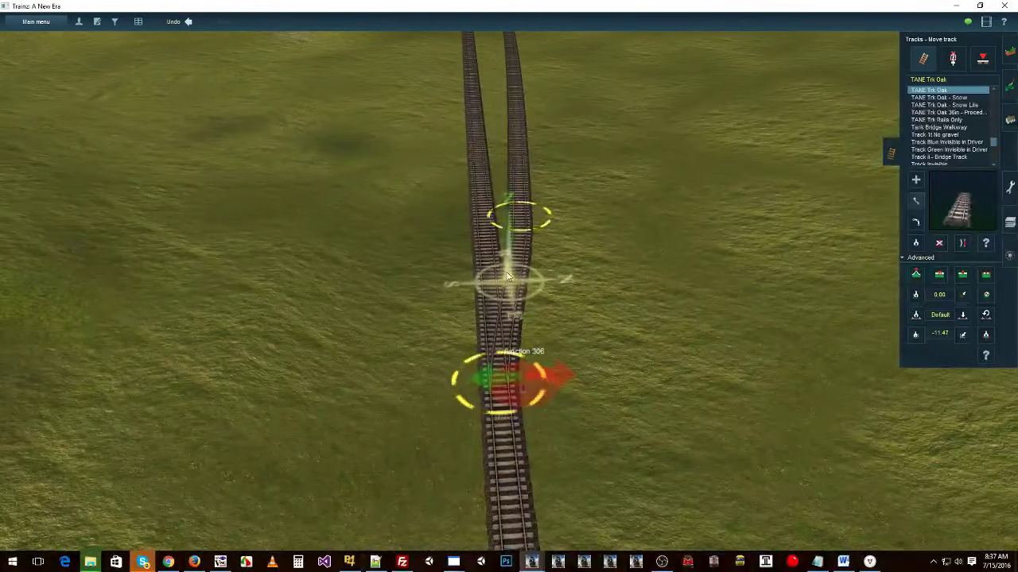
pyautogui.rightClick(522, 239)
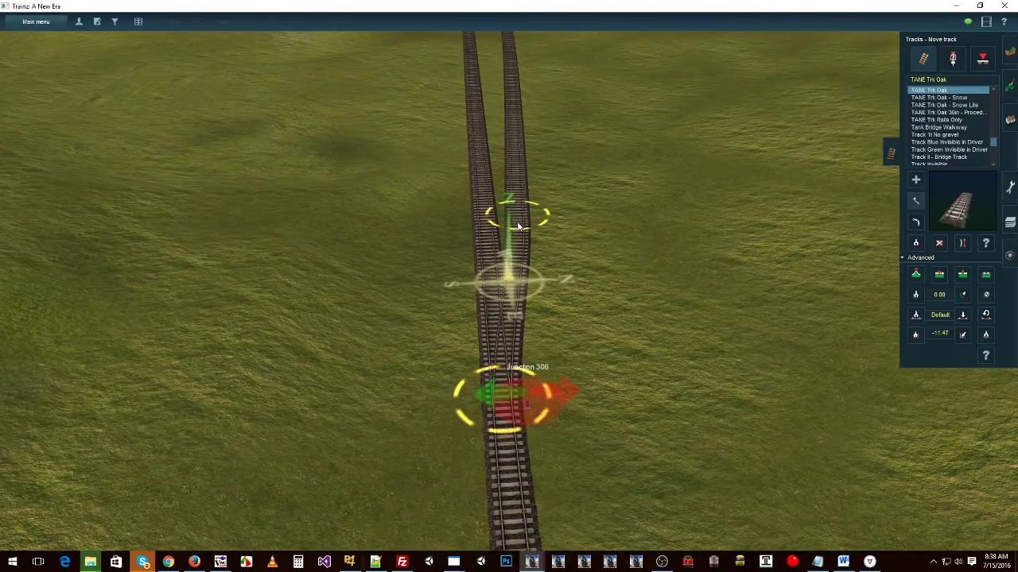
pyautogui.moveTo(534, 320); pyautogui.dragTo(499, 285, button='right')
pyautogui.scroll(3, 497, 281)
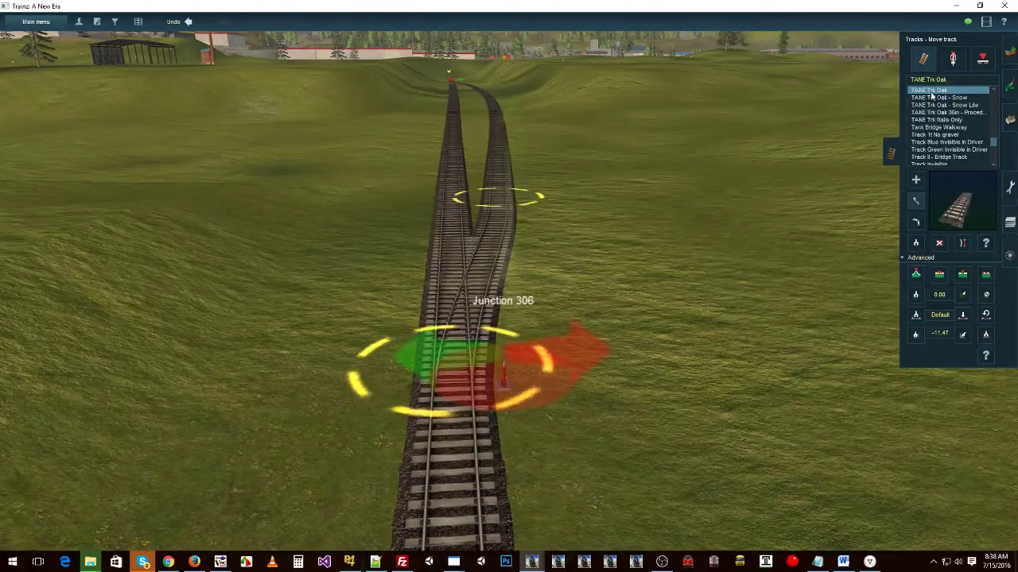
# - Move the siding's spline point nearest Junction 308 closer to the main track to narrow the turnout
pyautogui.moveTo(498, 200); pyautogui.dragTo(463, 369, button='right')
pyautogui.rightClick(463, 370)
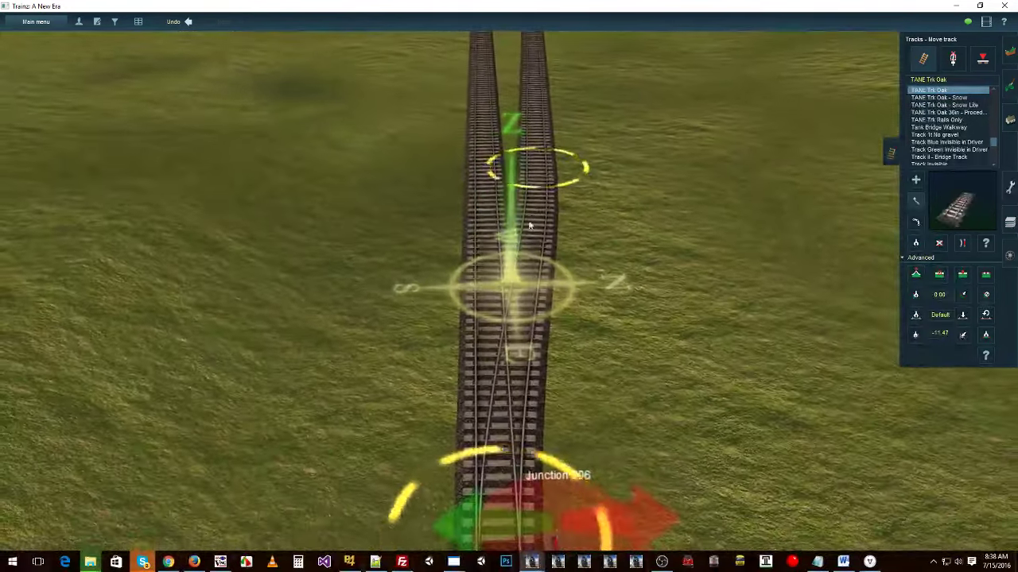
pyautogui.rightClick(528, 234)
pyautogui.moveTo(535, 190); pyautogui.dragTo(472, 73, button='right')
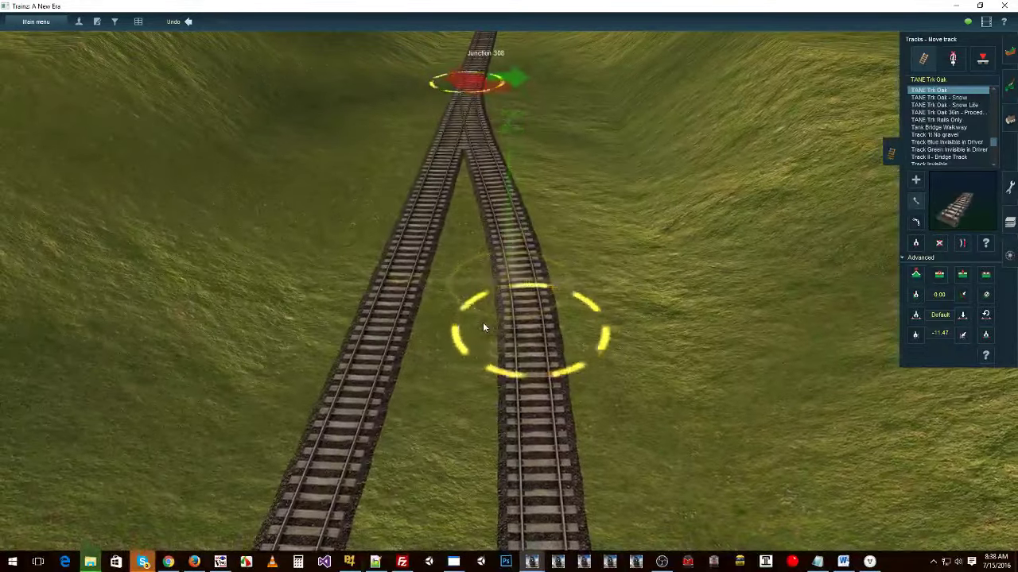
pyautogui.moveTo(526, 349); pyautogui.dragTo(468, 322)
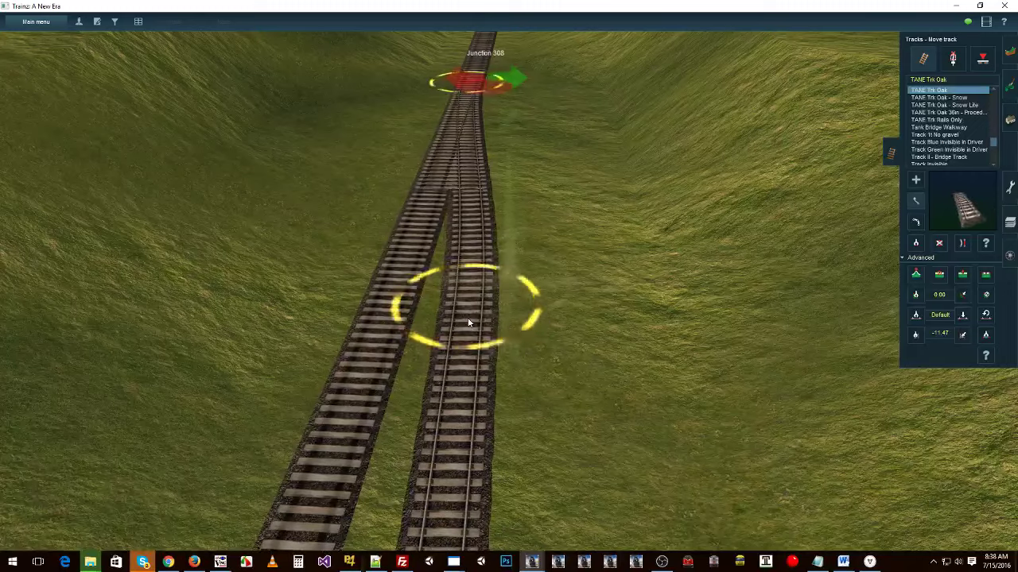
# - Straighten the siding between its two spline points and the main track between the two junctions
pyautogui.rightClick(489, 406)
pyautogui.scroll(-4, 486, 429)
pyautogui.rightClick(481, 455)
pyautogui.rightClick(481, 460)
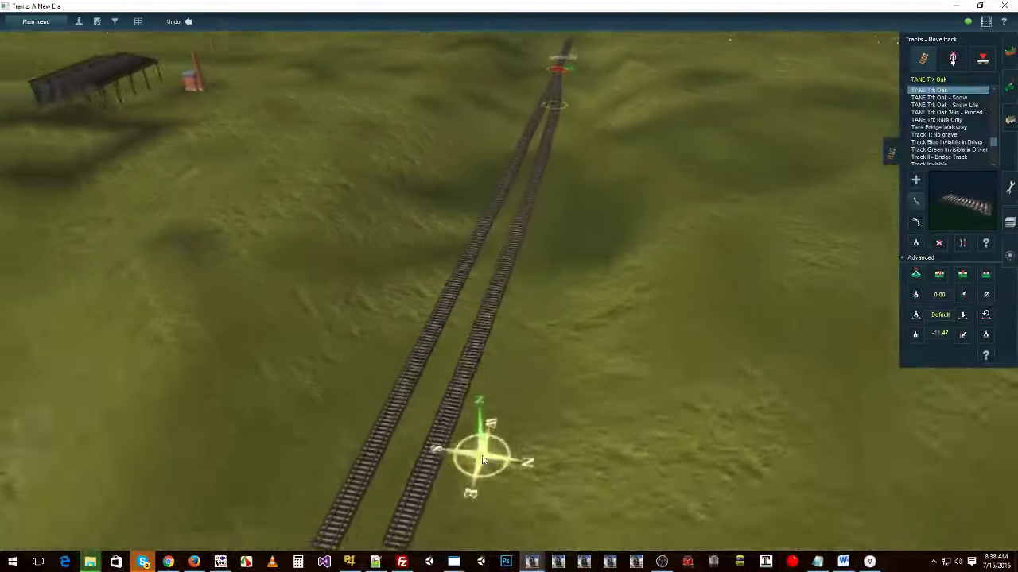
pyautogui.moveTo(481, 459); pyautogui.dragTo(494, 221, button='right')
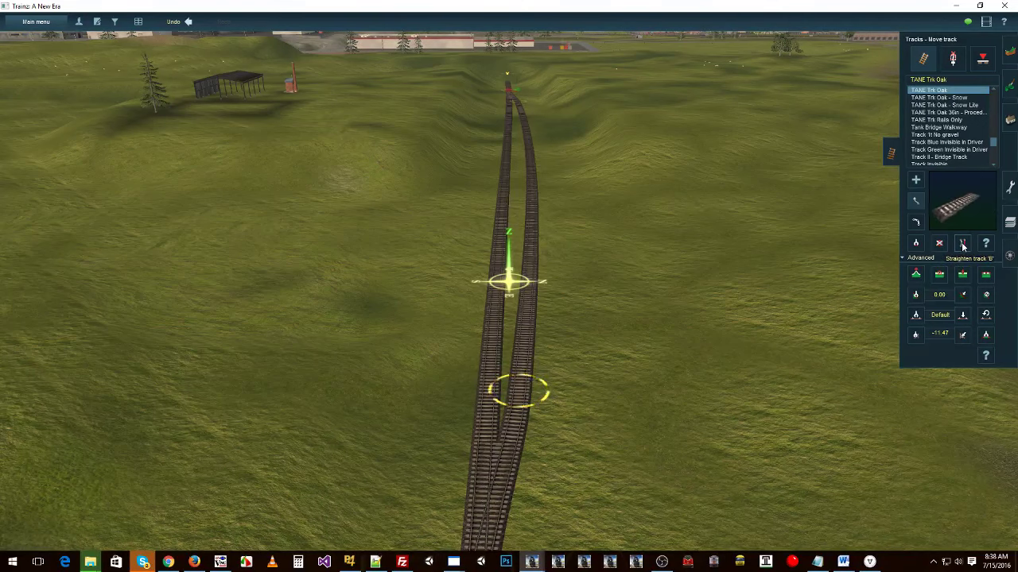
pyautogui.click(531, 224)
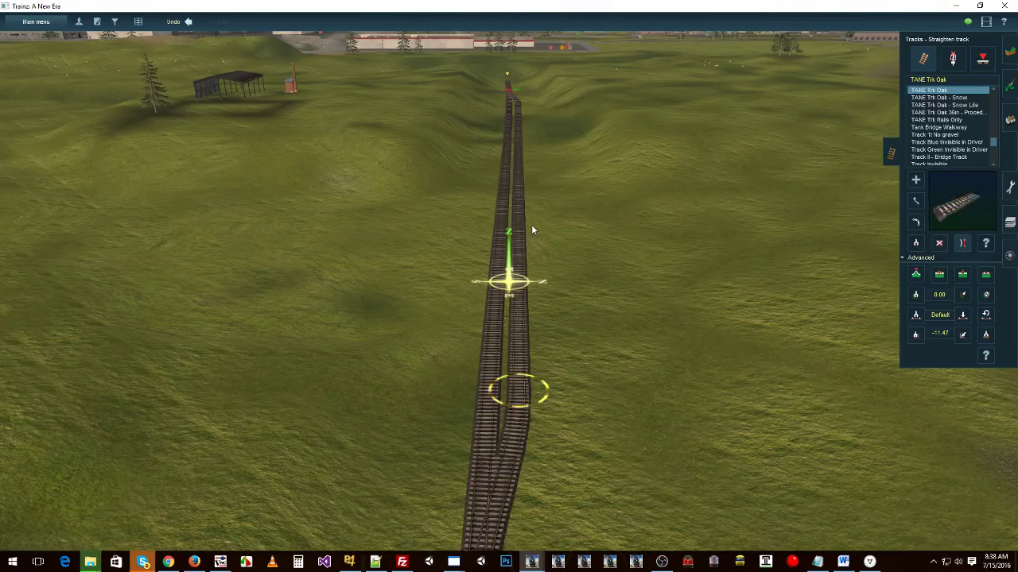
pyautogui.click(505, 170)
# - Examine the alignment of the main track and siding at Junction 306 and Junction 308
pyautogui.rightClick(512, 367)
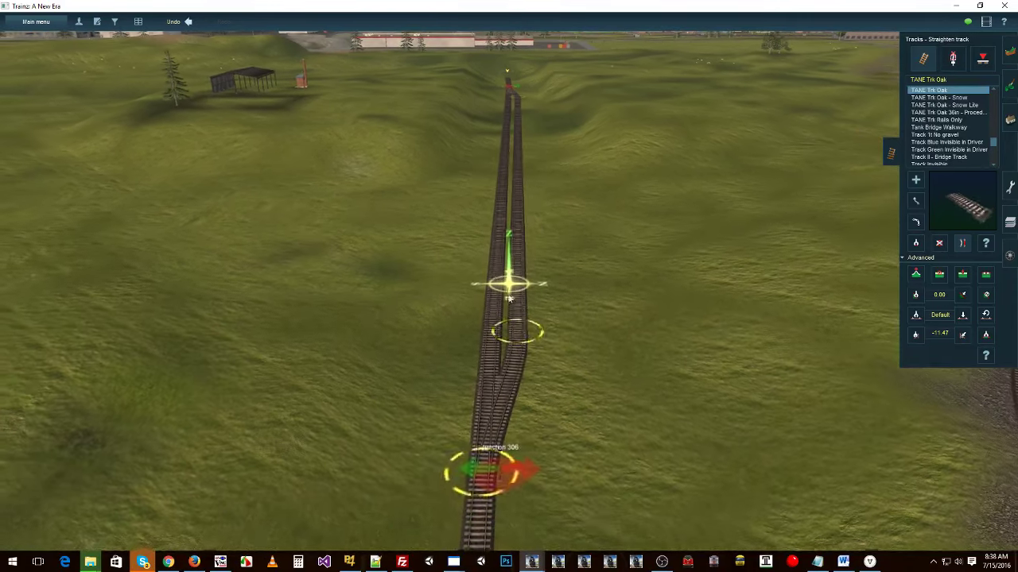
pyautogui.scroll(3, 501, 400)
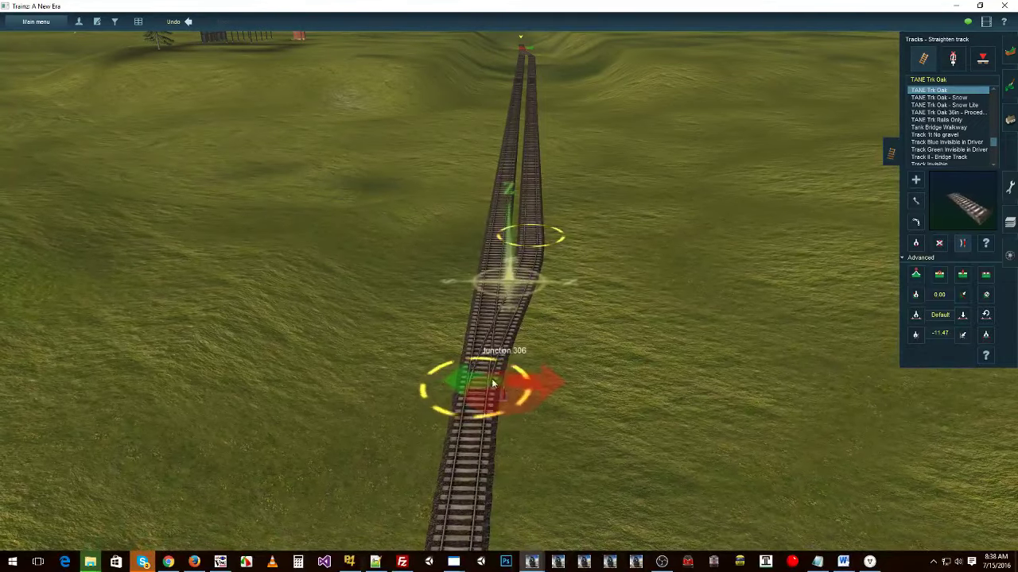
pyautogui.moveTo(536, 178)
pyautogui.mouseDown(button='right')
pyautogui.moveTo(506, 153)
pyautogui.moveTo(487, 153)
pyautogui.moveTo(511, 183)
pyautogui.moveTo(510, 229)
pyautogui.mouseUp(button='right')
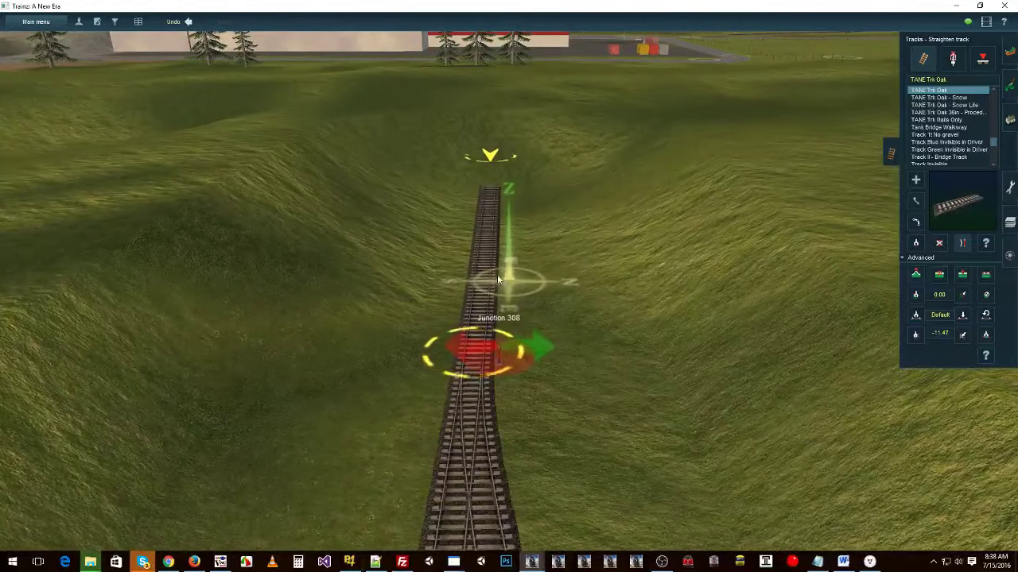
pyautogui.moveTo(495, 407)
pyautogui.mouseDown(button='right')
pyautogui.moveTo(489, 452)
pyautogui.moveTo(504, 324)
pyautogui.mouseUp(button='right')
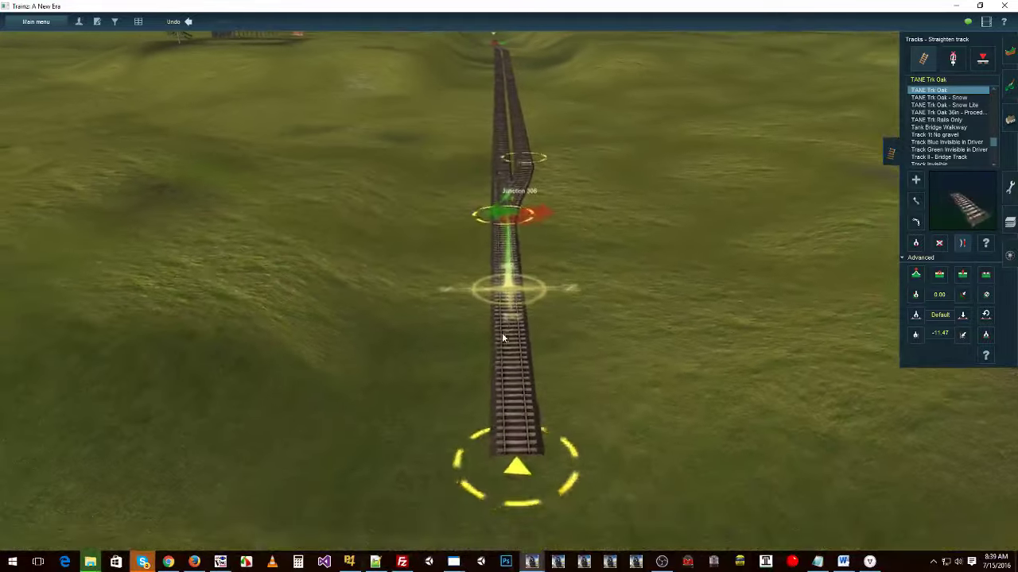
pyautogui.moveTo(505, 221); pyautogui.dragTo(497, 170, button='right')
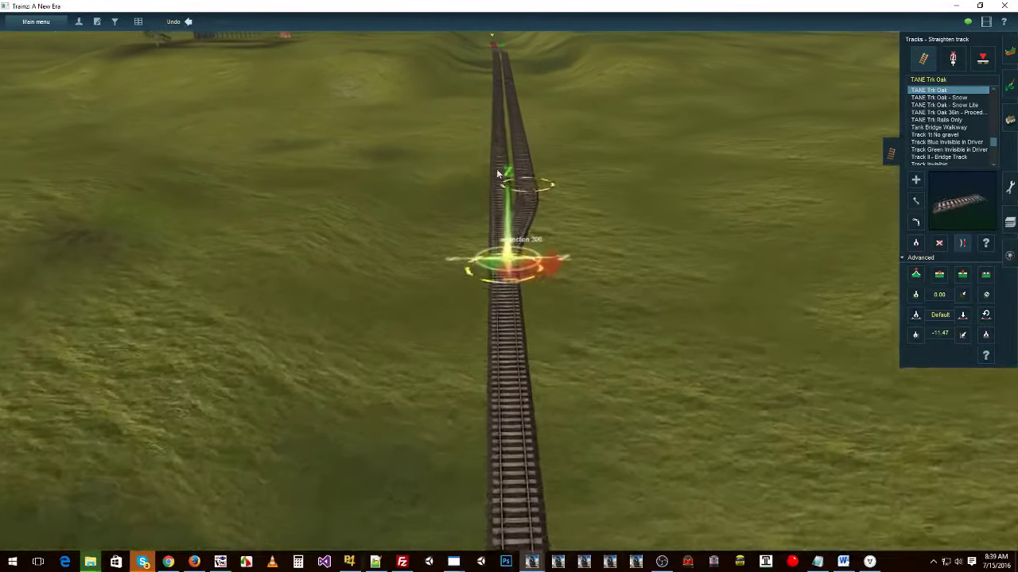
pyautogui.moveTo(491, 55); pyautogui.dragTo(552, 263, button='right')
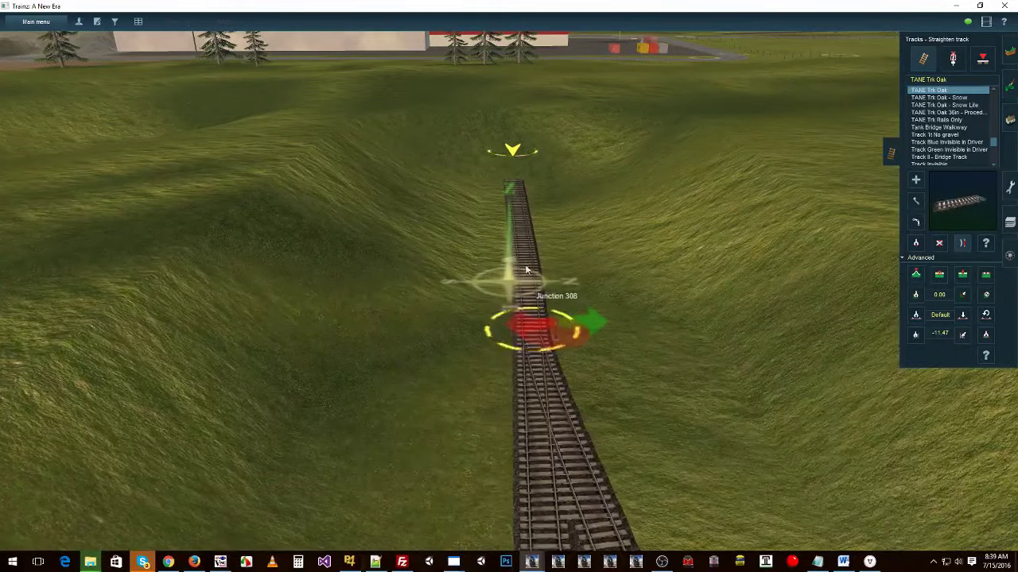
pyautogui.rightClick(507, 409)
pyautogui.rightClick(531, 380)
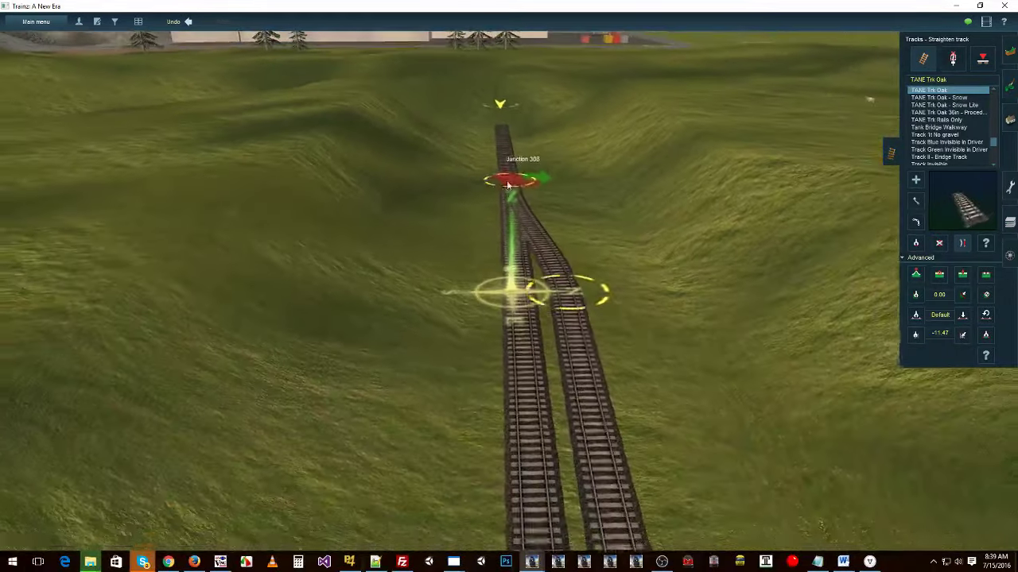
pyautogui.press('Left')
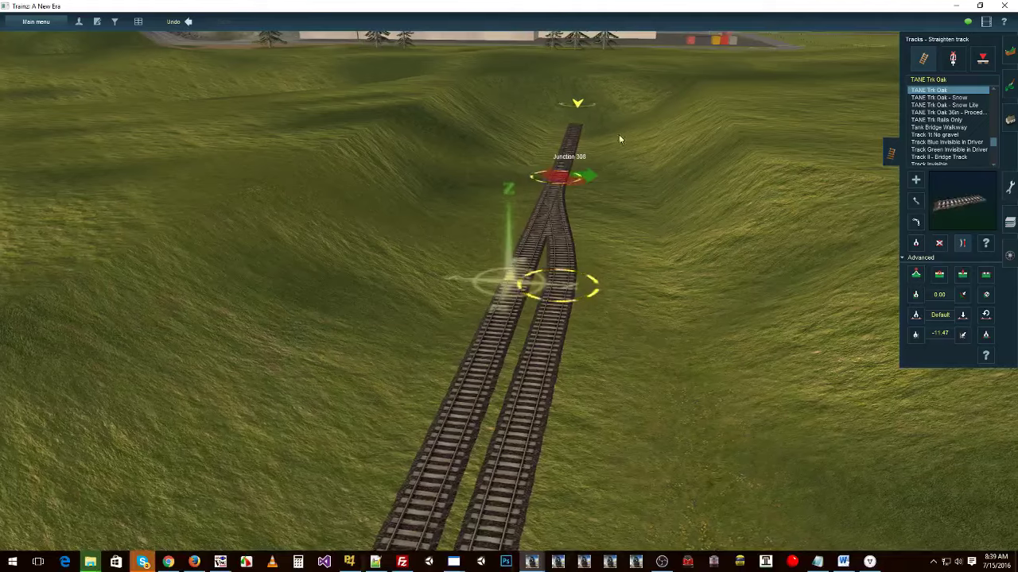
pyautogui.press('Right')
pyautogui.moveTo(514, 356); pyautogui.dragTo(502, 423, button='right')
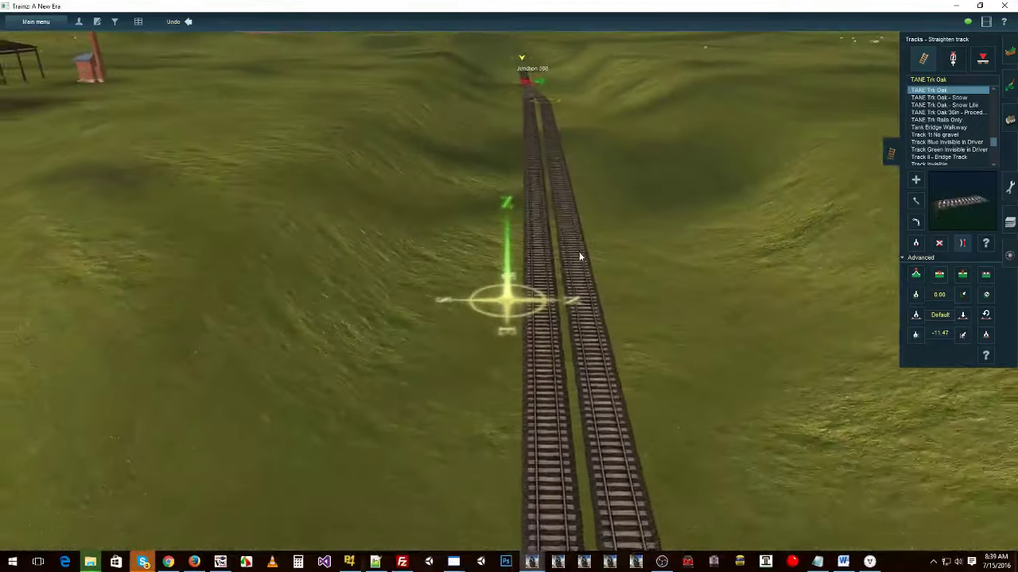
# - Apply Straighten track again to the siding's long middle section
pyautogui.moveTo(585, 299); pyautogui.dragTo(499, 375, button='right')
pyautogui.moveTo(492, 316); pyautogui.dragTo(484, 249, button='right')
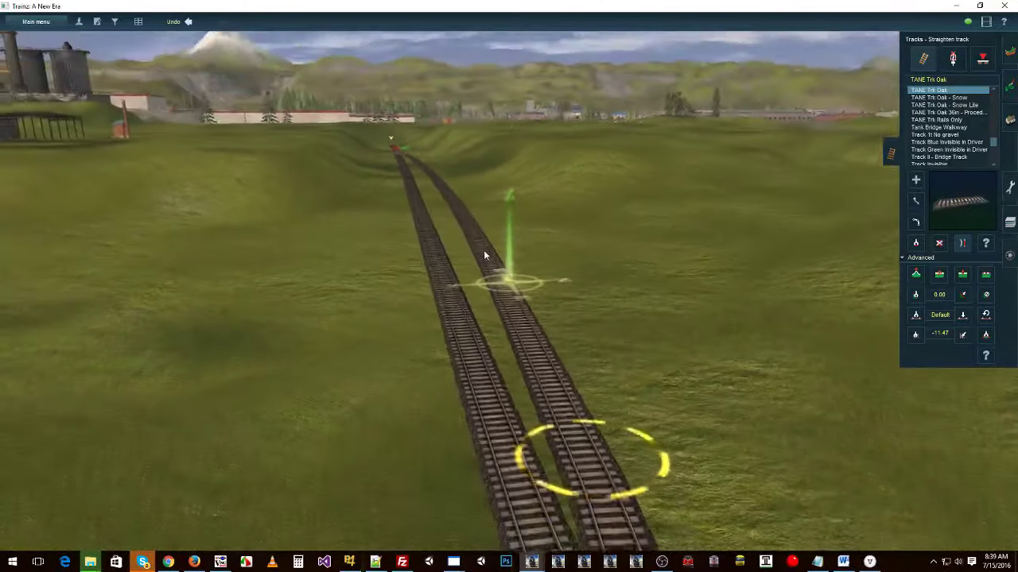
pyautogui.click(491, 269)
# - Inspect the straightened siding and its turnout curves from both ends
pyautogui.rightClick(481, 255)
pyautogui.press('Left')
pyautogui.rightClick(455, 436)
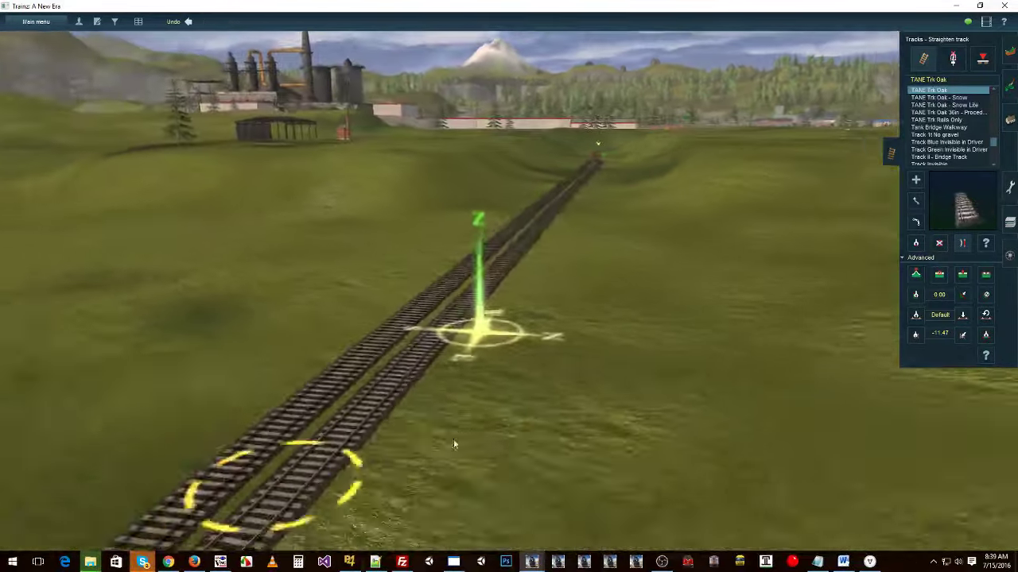
pyautogui.moveTo(438, 374); pyautogui.dragTo(536, 249, button='right')
pyautogui.scroll(4, 539, 250)
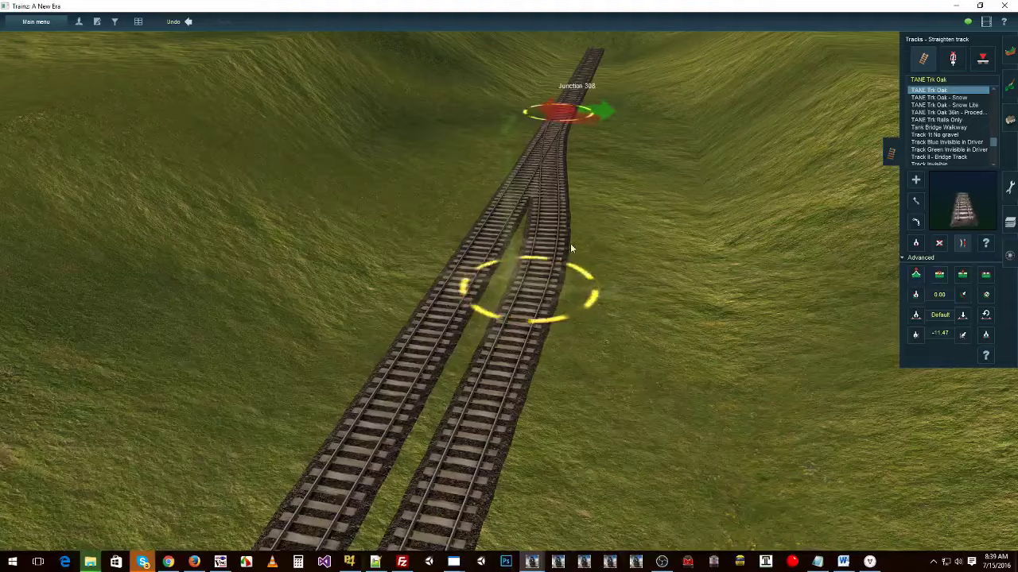
pyautogui.moveTo(566, 253); pyautogui.dragTo(501, 205, button='right')
pyautogui.scroll(4, 501, 206)
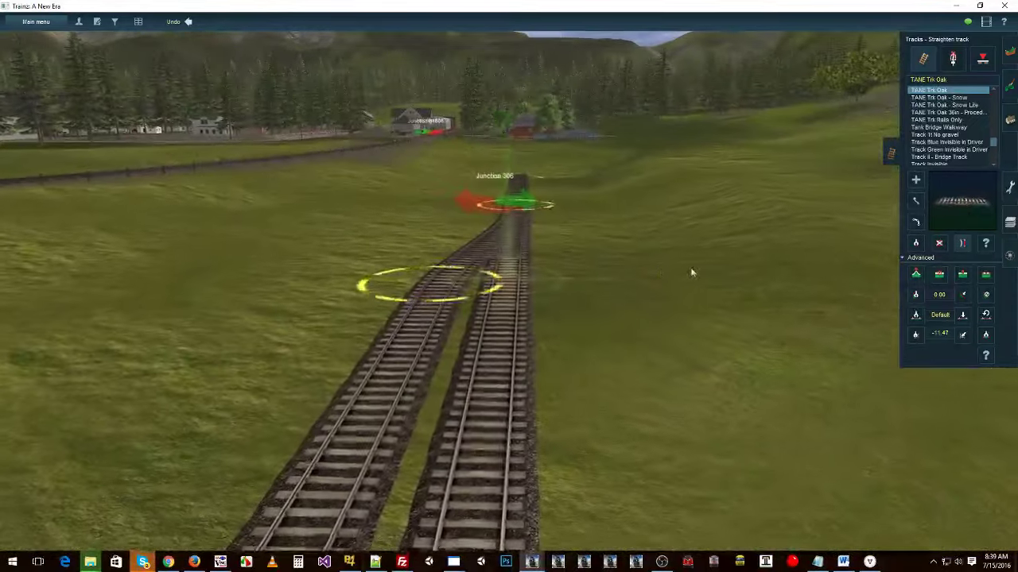